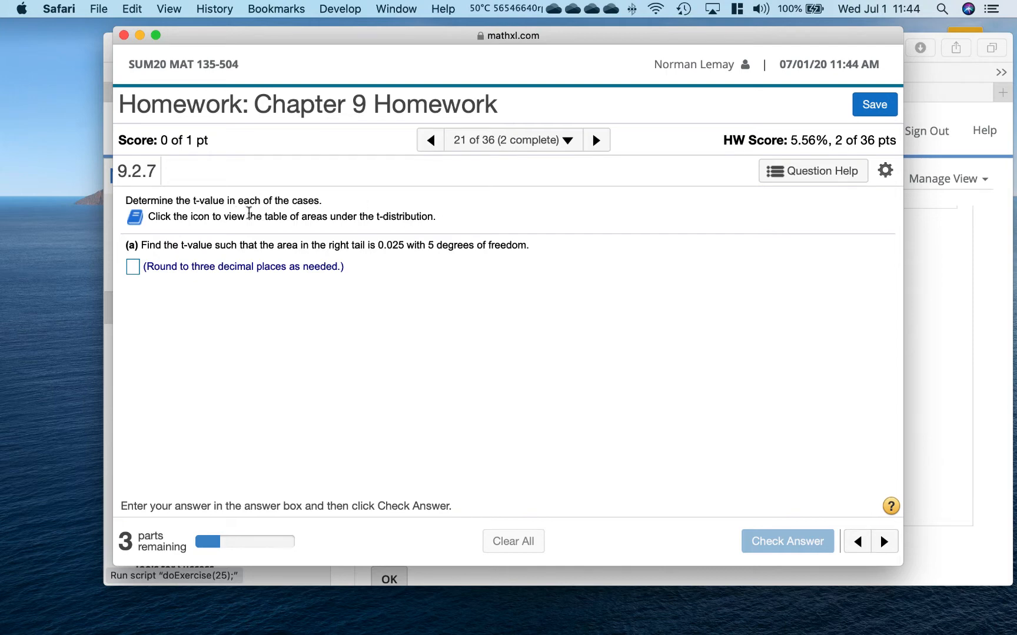
# View the table of t-distribution areas for the question, examine its right-tail columns, and close it.
pyautogui.click(134, 217)
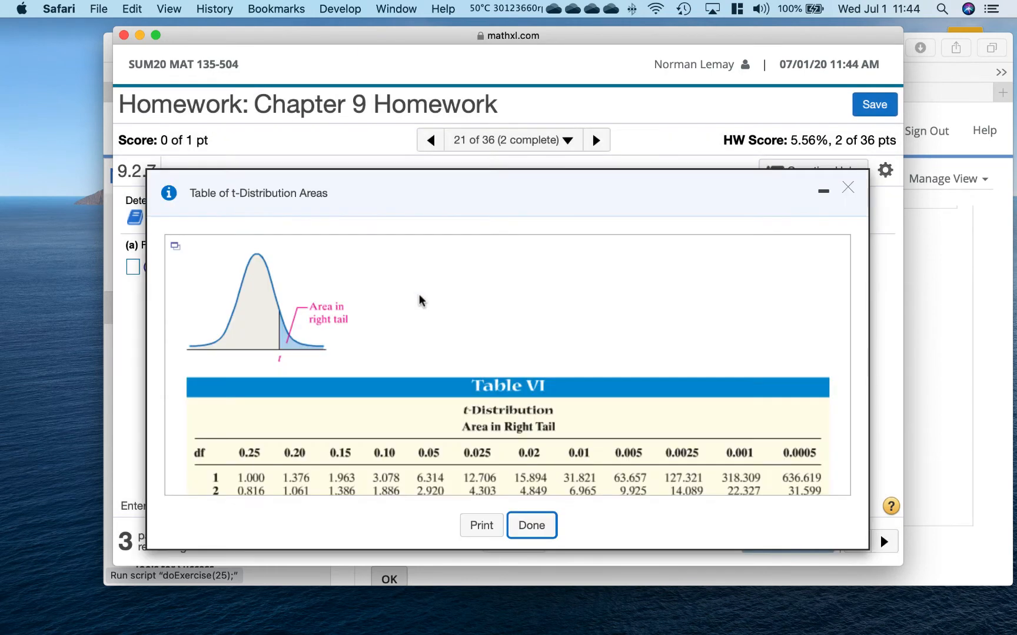
pyautogui.scroll(-3, 418, 300)
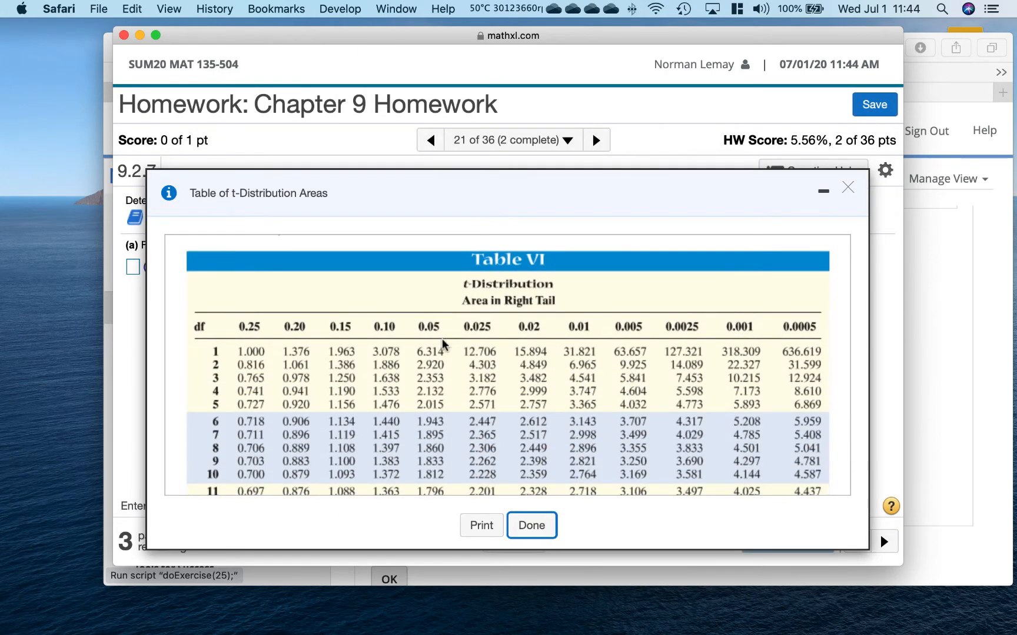
pyautogui.click(533, 529)
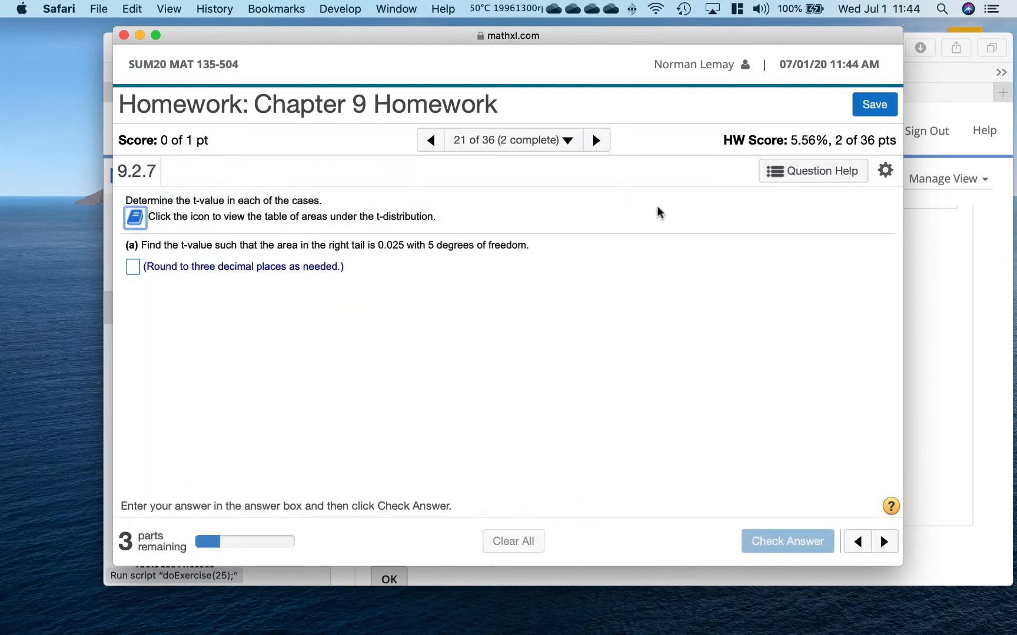
# Close the background course window, then move the homework window to the desktop's left edge and narrow it to about half the screen.
pyautogui.click(948, 264)
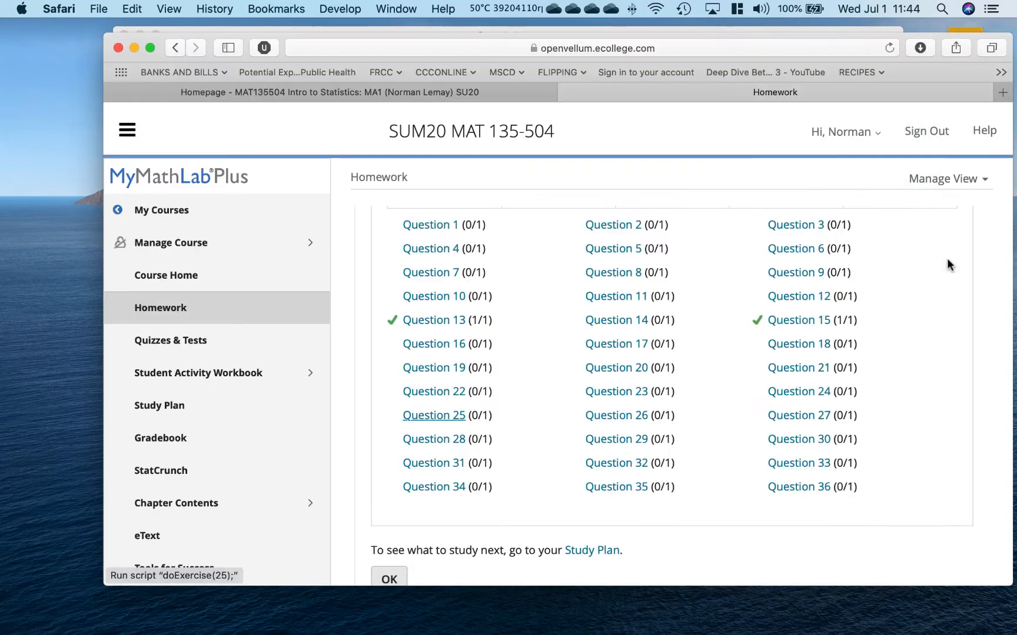
pyautogui.click(118, 48)
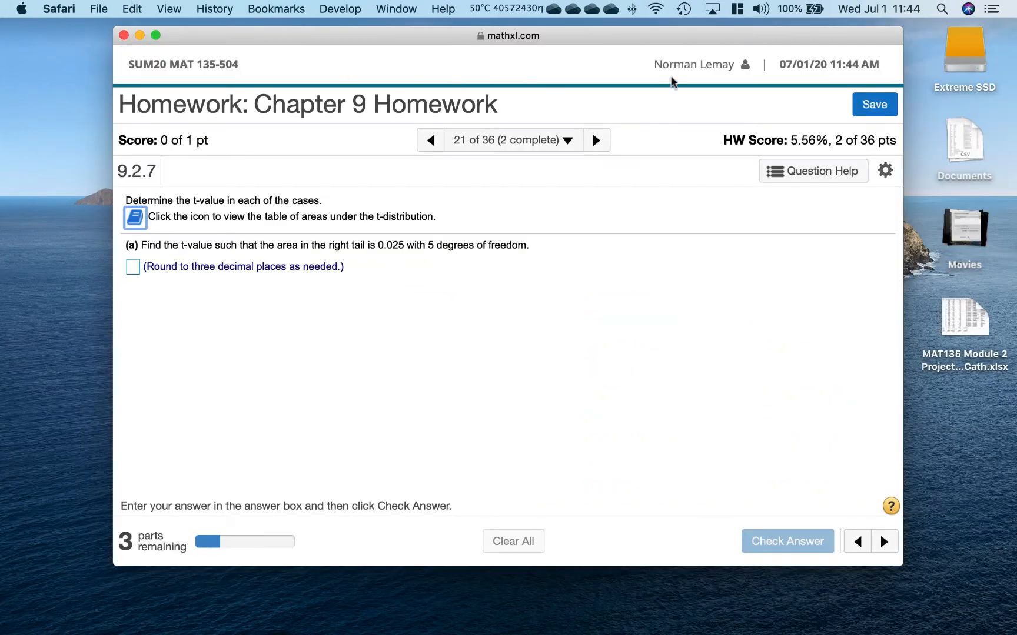
pyautogui.moveTo(693, 39); pyautogui.dragTo(578, 53)
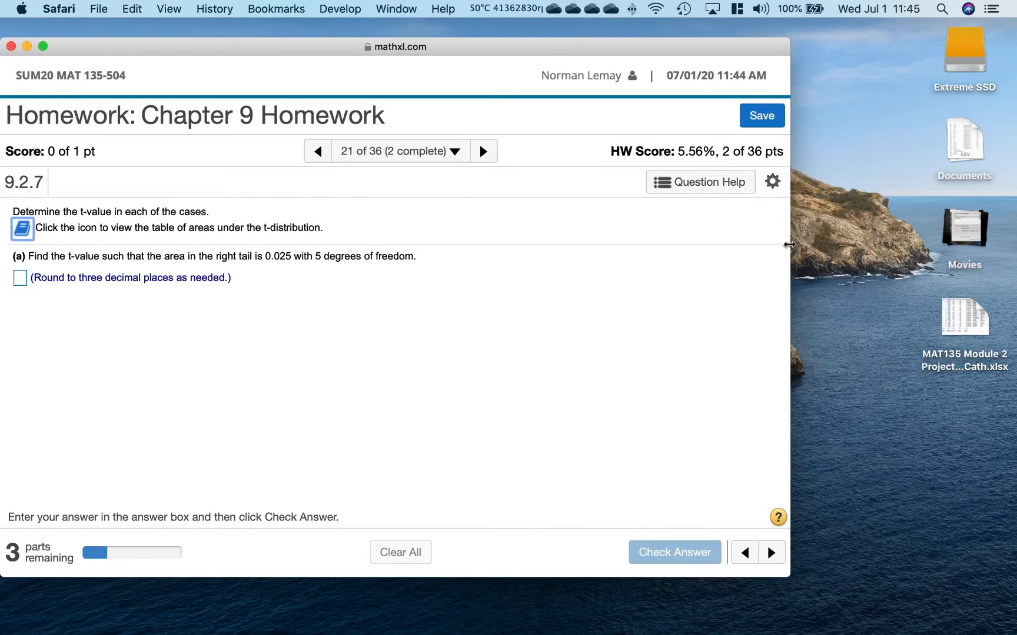
pyautogui.moveTo(790, 244); pyautogui.dragTo(547, 295)
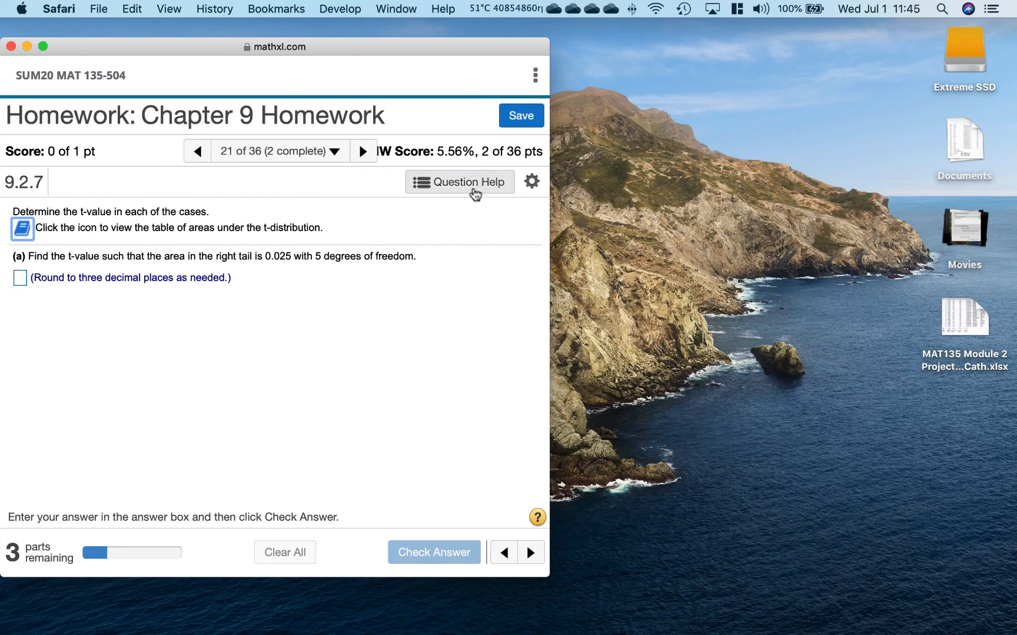
# Launch StatCrunch from the question's help options and arrange its narrowed window beside the homework.
pyautogui.click(474, 191)
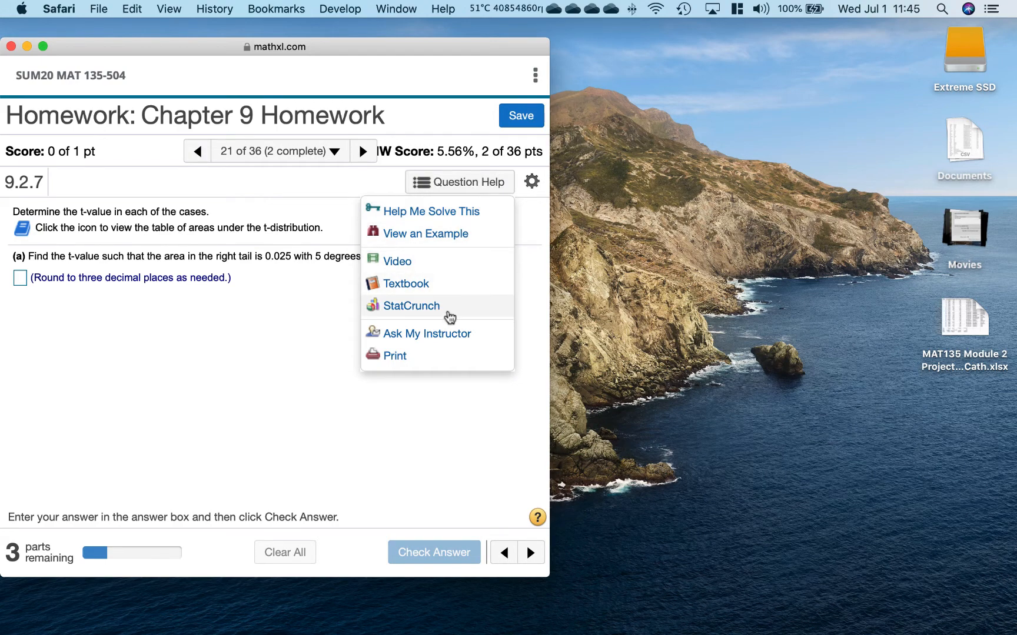
pyautogui.click(450, 315)
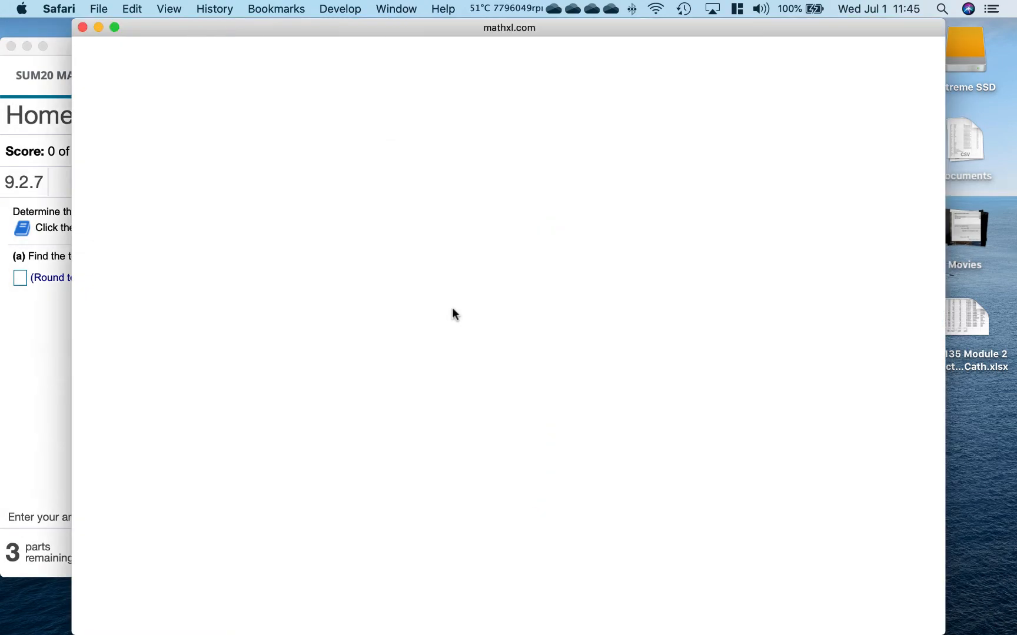
pyautogui.moveTo(69, 187); pyautogui.dragTo(453, 187)
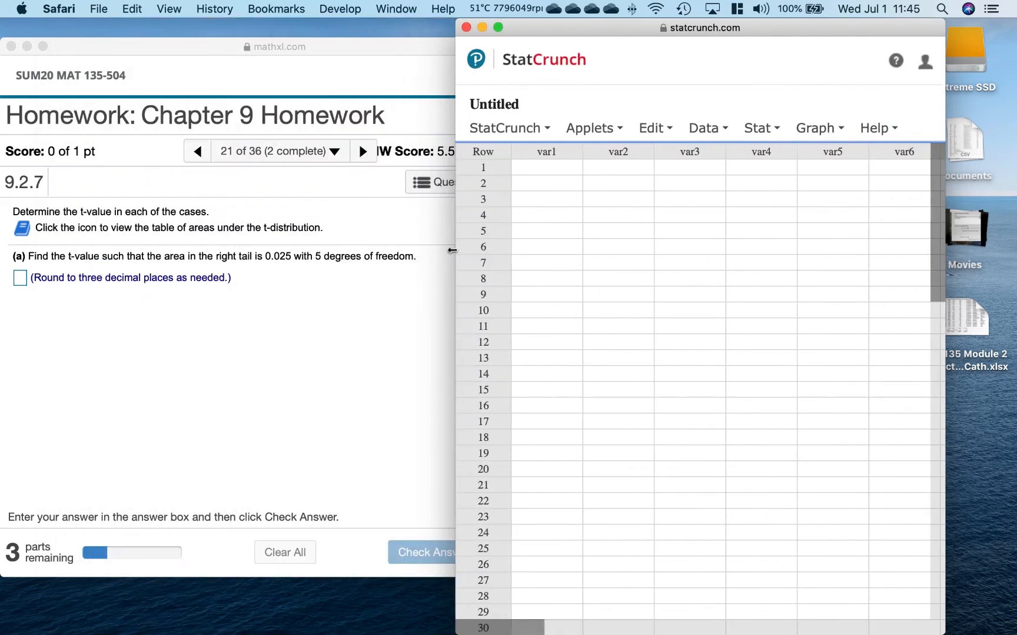
pyautogui.moveTo(580, 27); pyautogui.dragTo(677, 27)
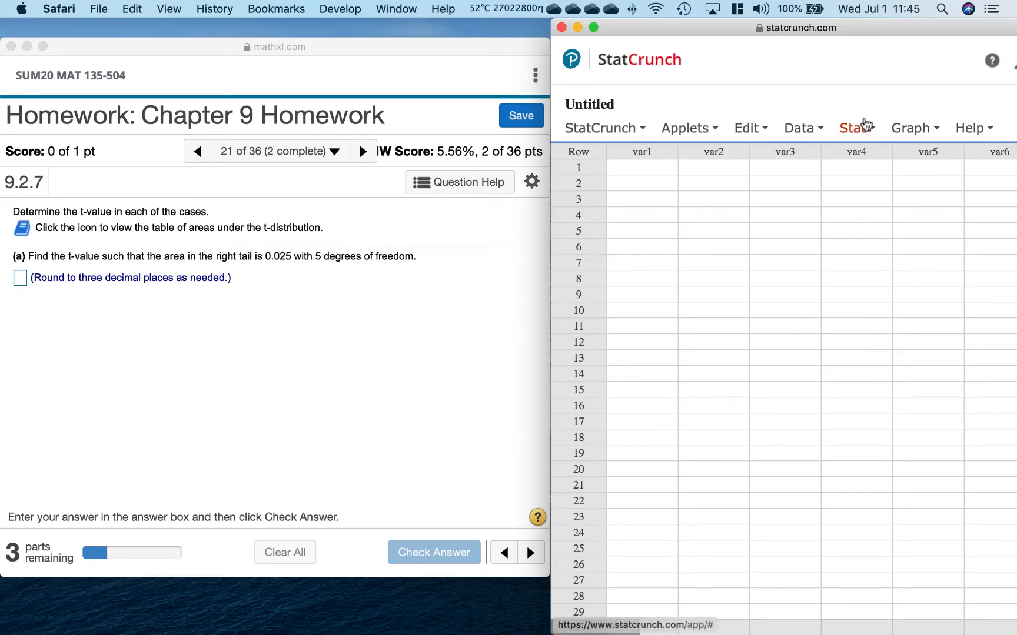
# Open the T distribution calculator in StatCrunch.
pyautogui.click(862, 127)
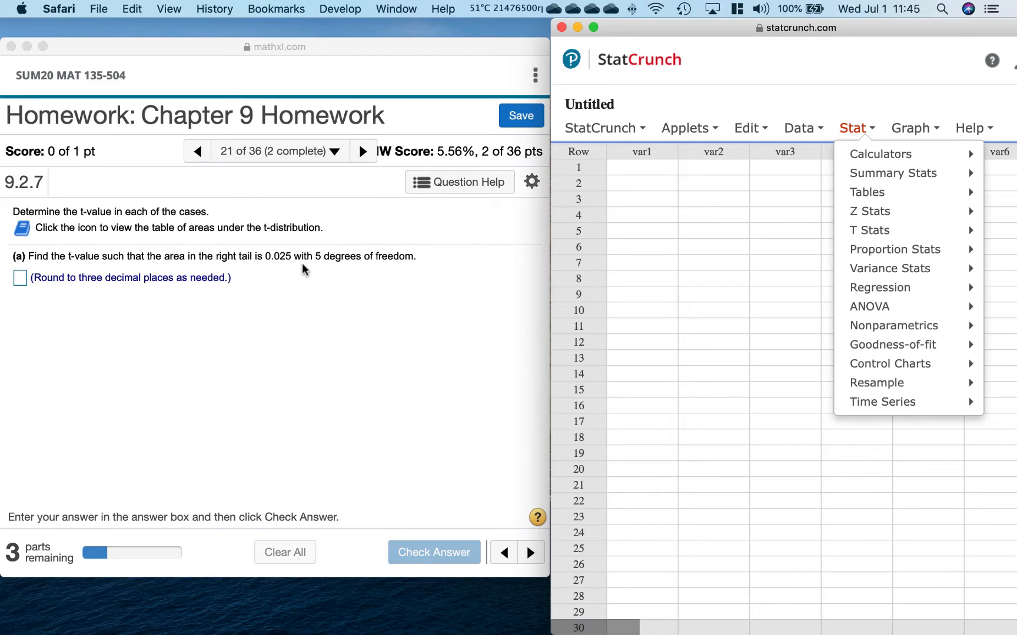
pyautogui.click(284, 269)
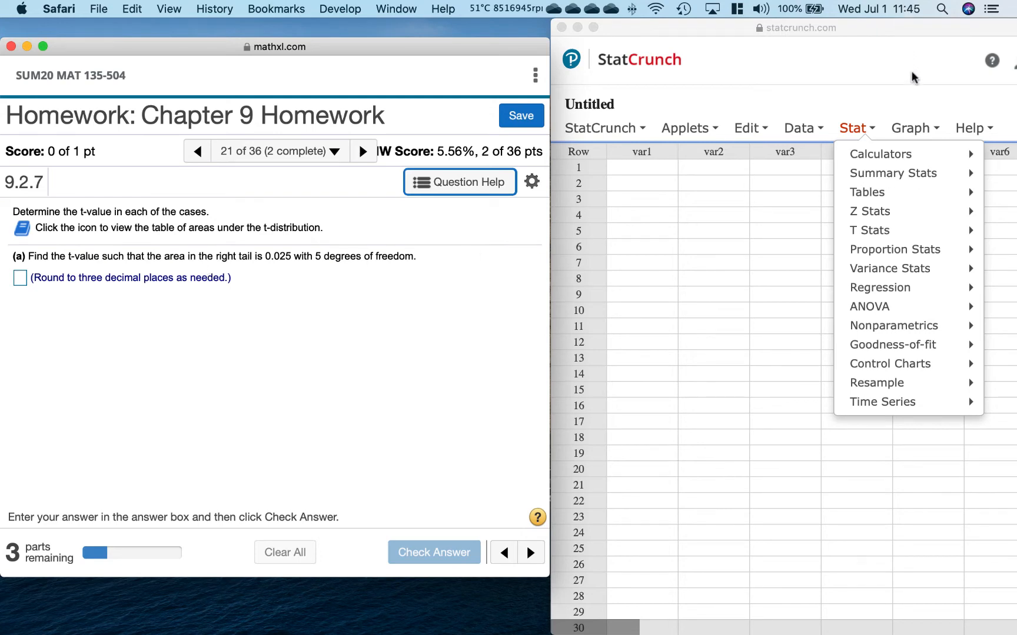
pyautogui.click(870, 128)
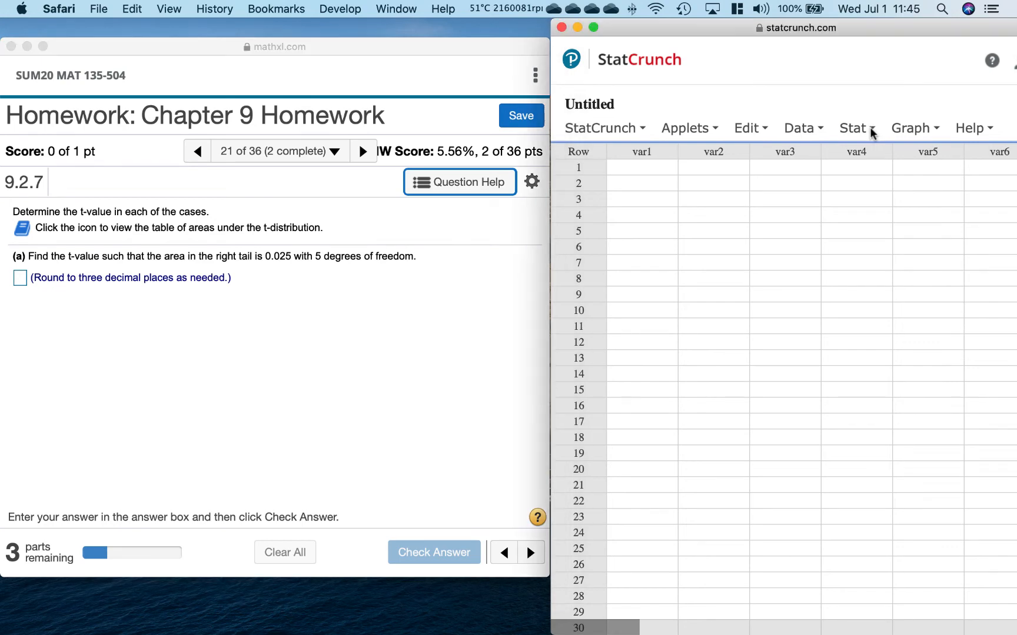
pyautogui.click(871, 130)
pyautogui.moveTo(876, 154)
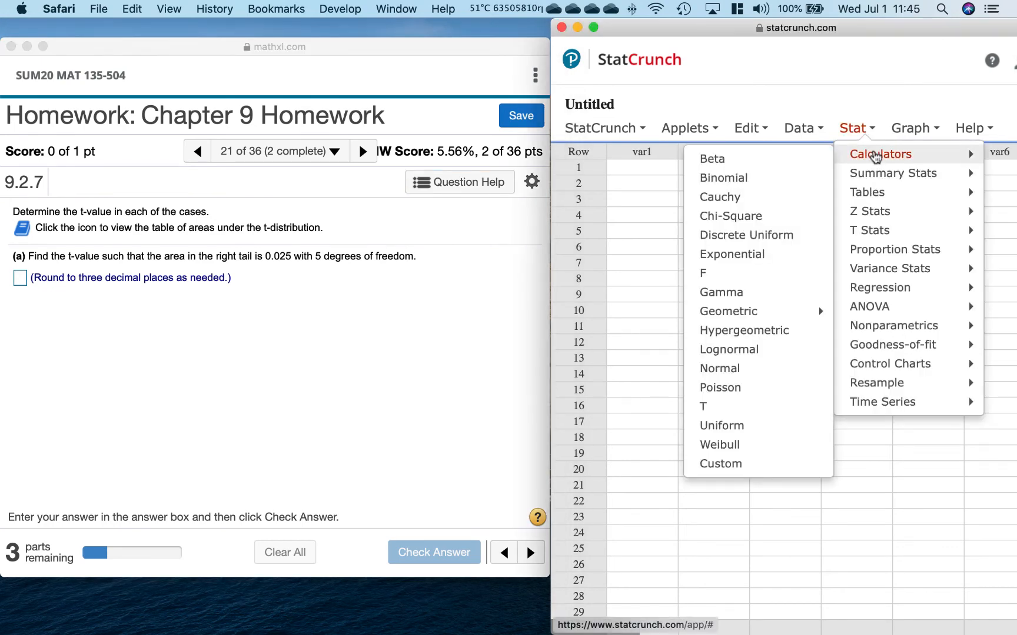
pyautogui.click(732, 408)
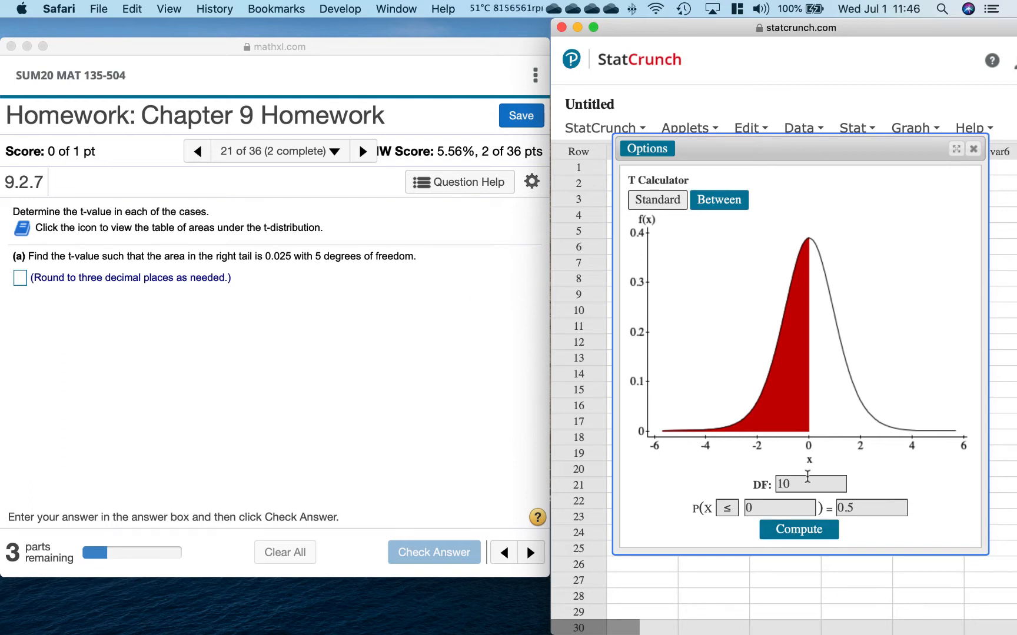
# Compute the t-value for 5 degrees of freedom with a right-tail (≥) probability of 0.025.
pyautogui.click(804, 483)
pyautogui.press('BackSpace')
pyautogui.press('BackSpace')
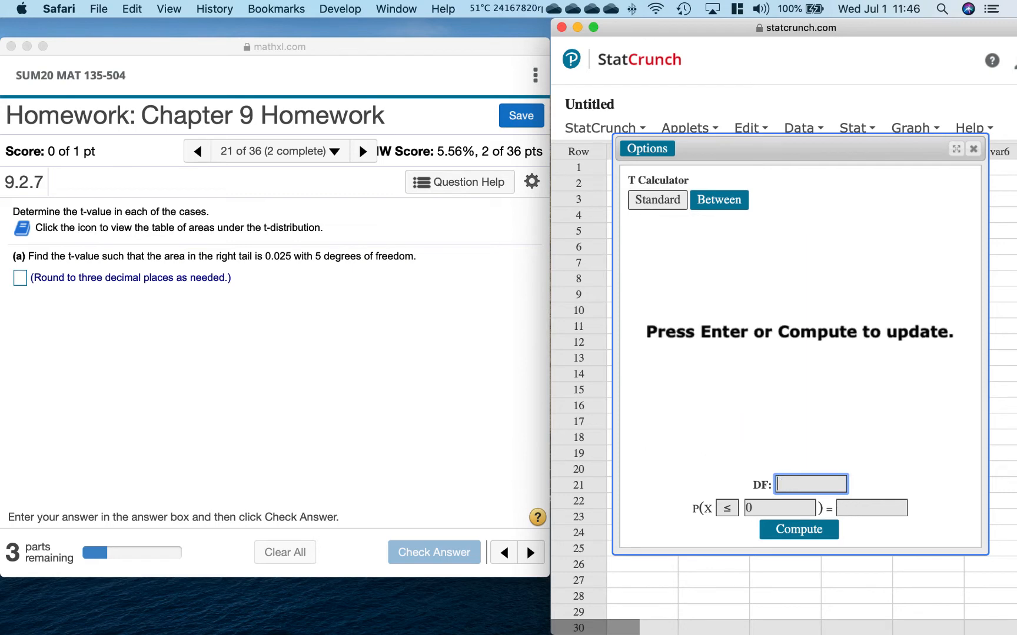
pyautogui.write('5')
pyautogui.click(727, 509)
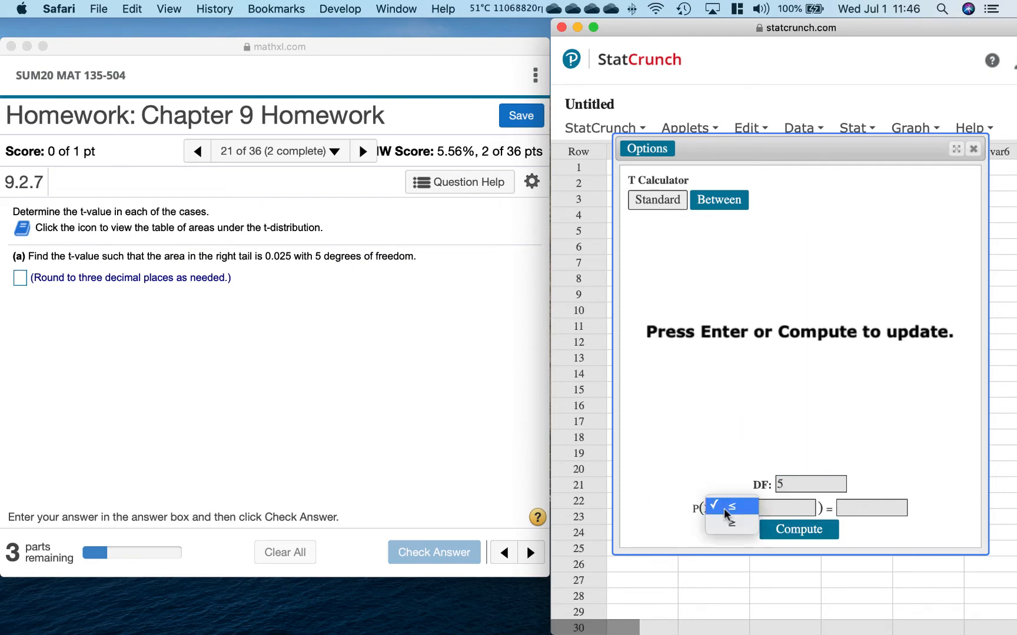
pyautogui.click(730, 520)
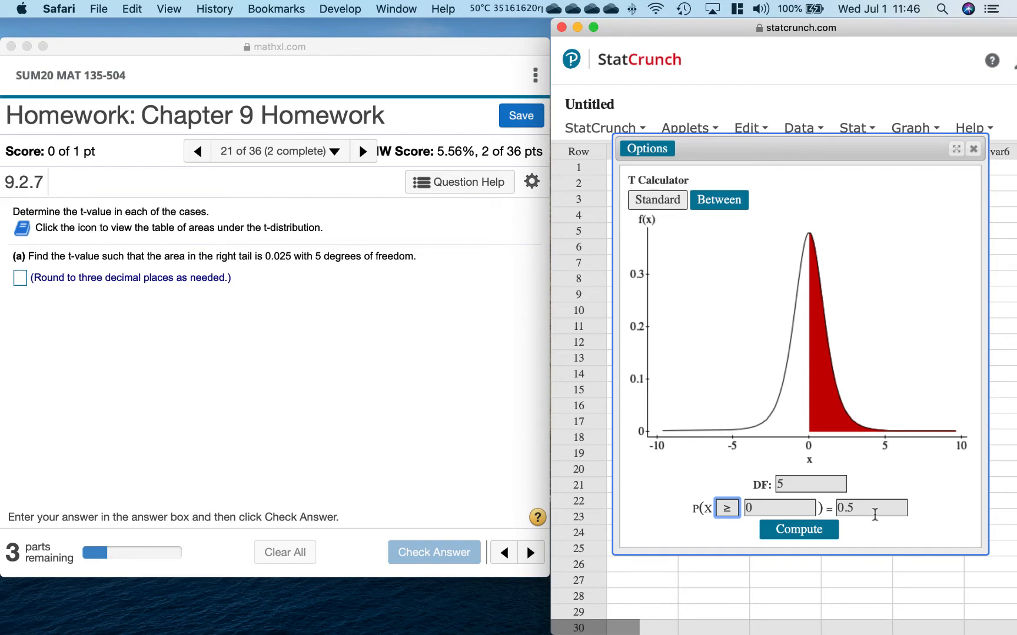
pyautogui.click(875, 512)
pyautogui.press('BackSpace')
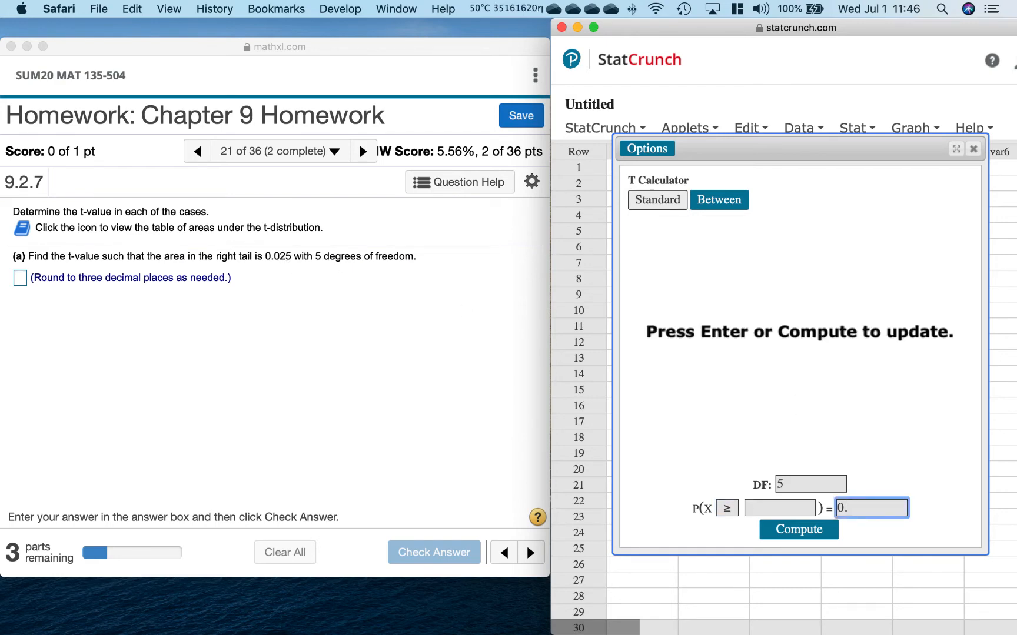
pyautogui.write('025')
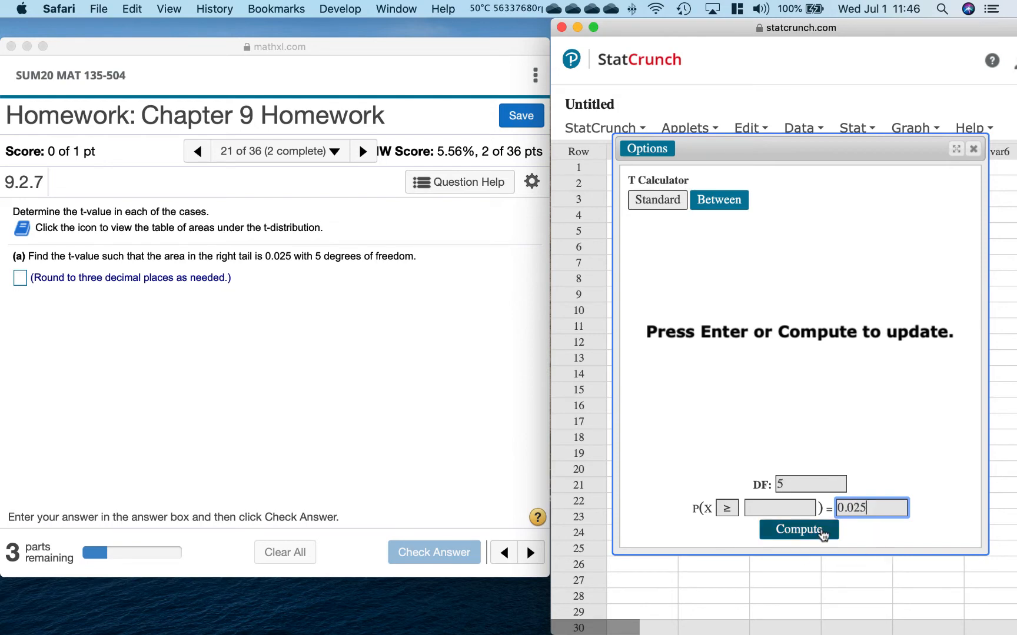
pyautogui.click(822, 534)
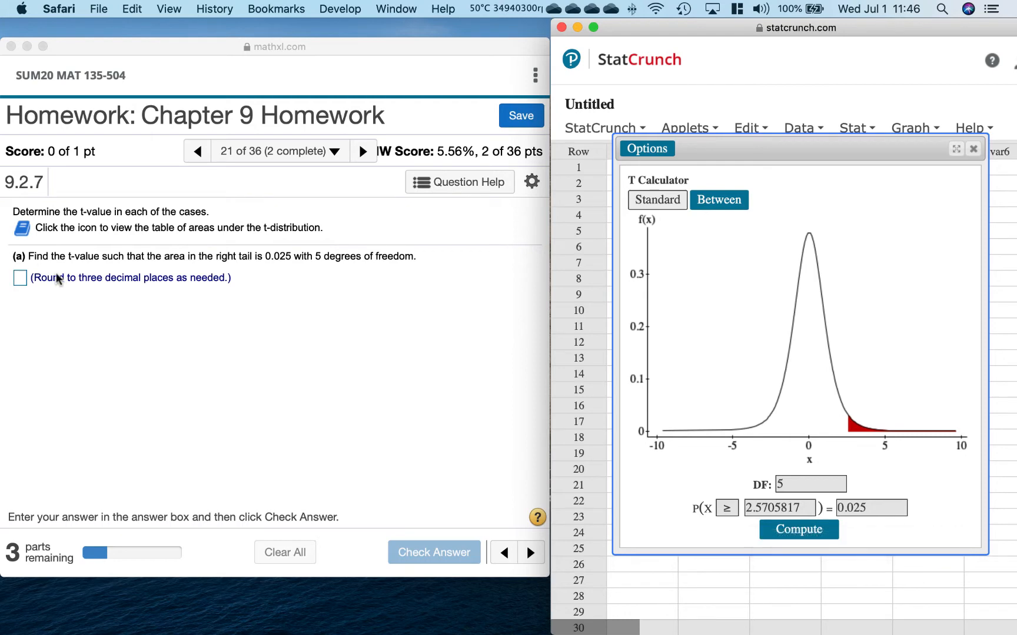
# Answer part (a) with 2.571, check the answer, and dismiss the feedback.
pyautogui.click(19, 282)
pyautogui.click(19, 281)
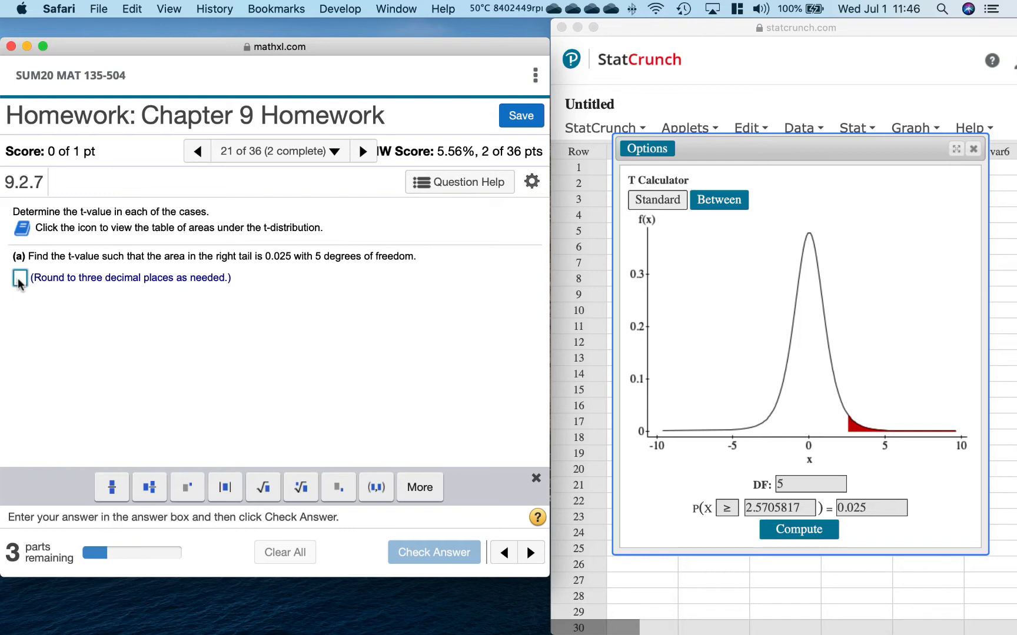
pyautogui.write('2.')
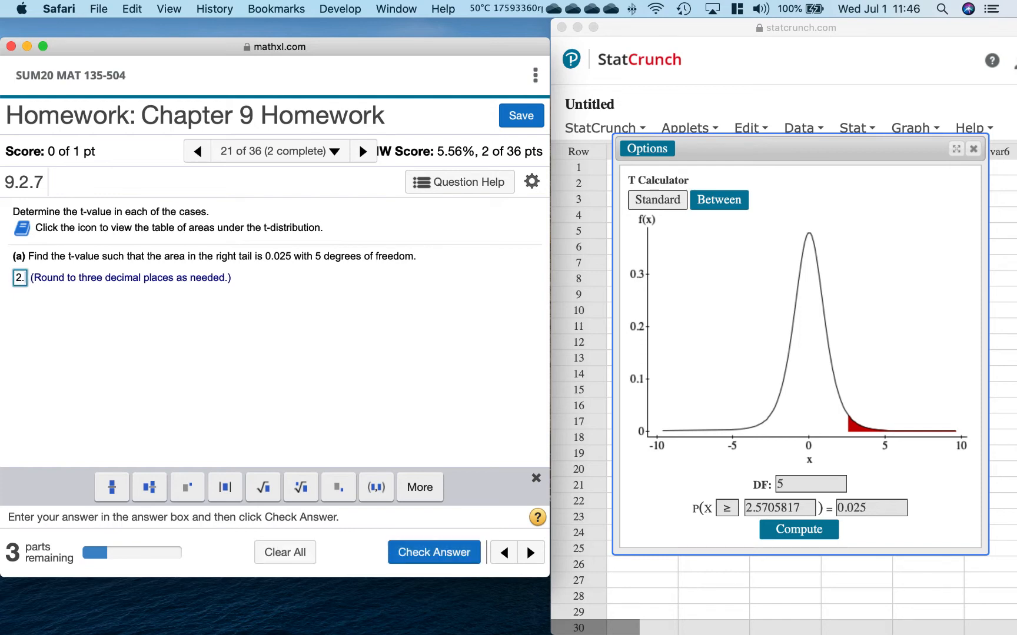
pyautogui.write('571')
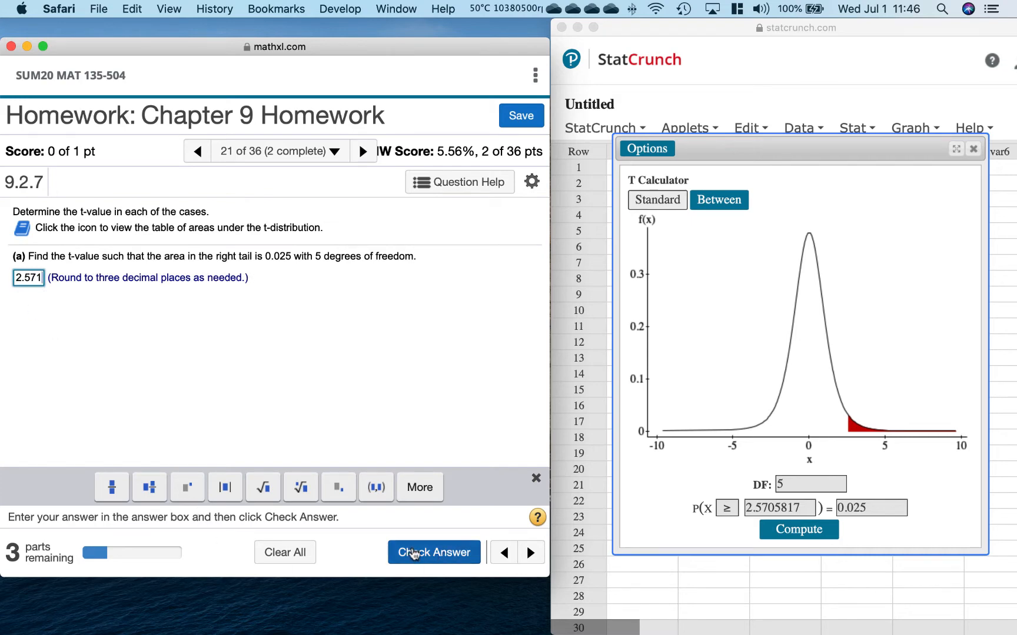
pyautogui.click(415, 554)
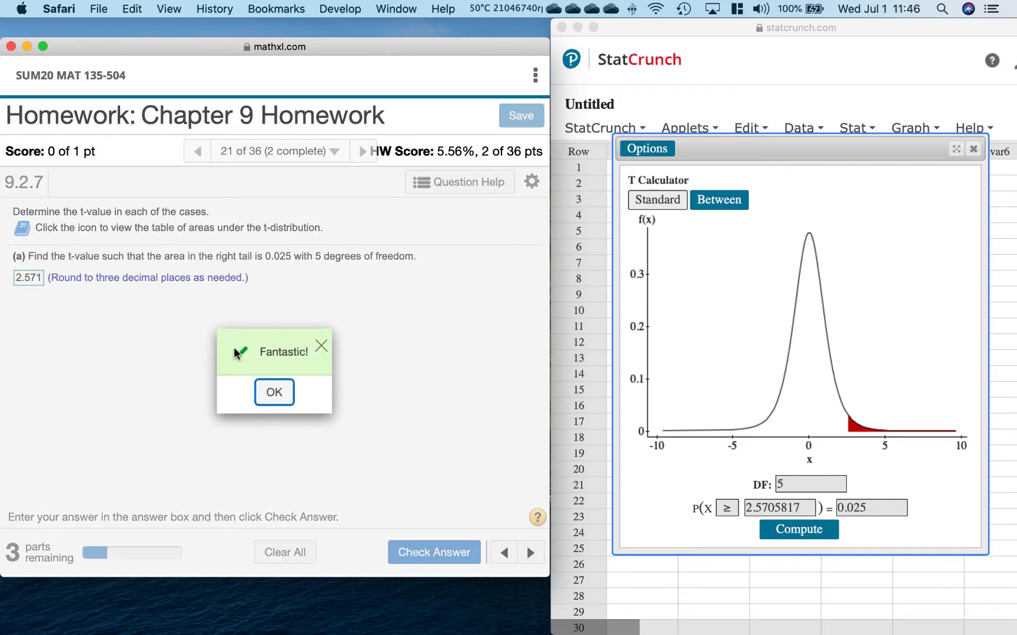
pyautogui.click(273, 393)
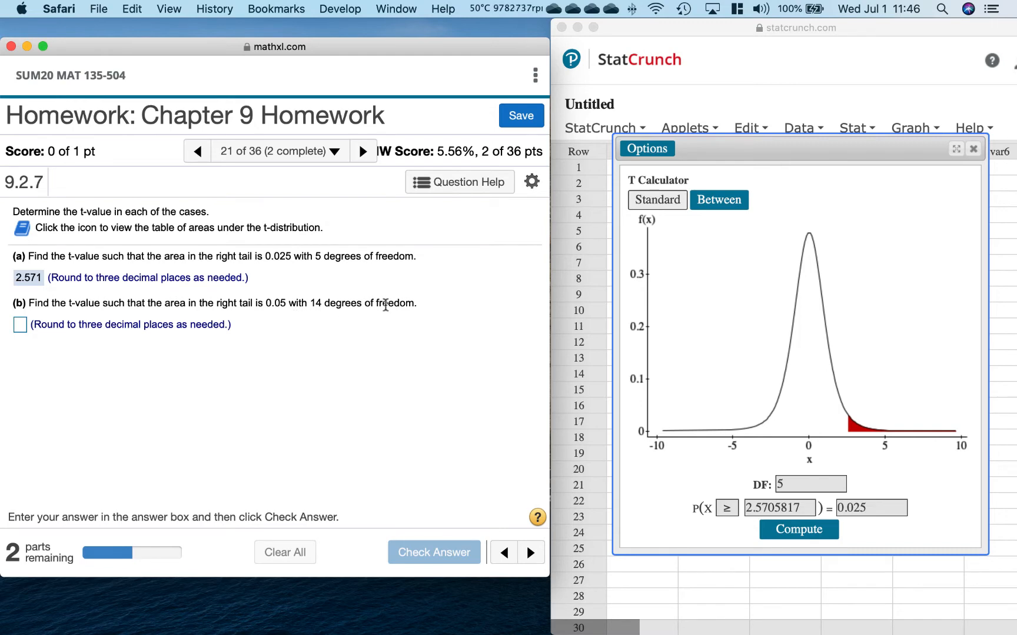
# Compute the t-value for 14 degrees of freedom with a right-tail probability of .05.
pyautogui.click(799, 481)
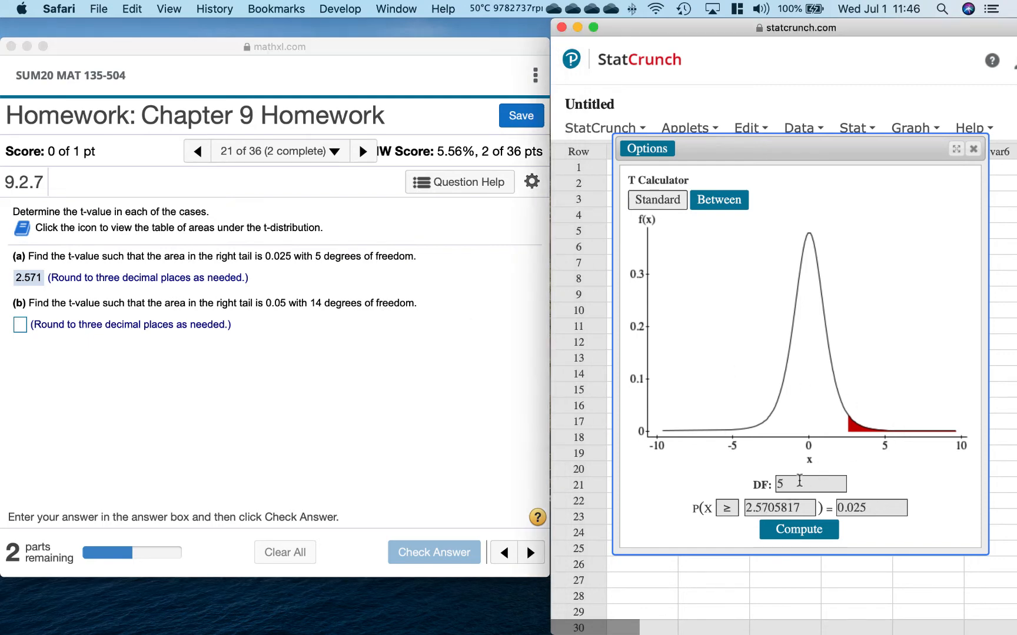
pyautogui.click(799, 482)
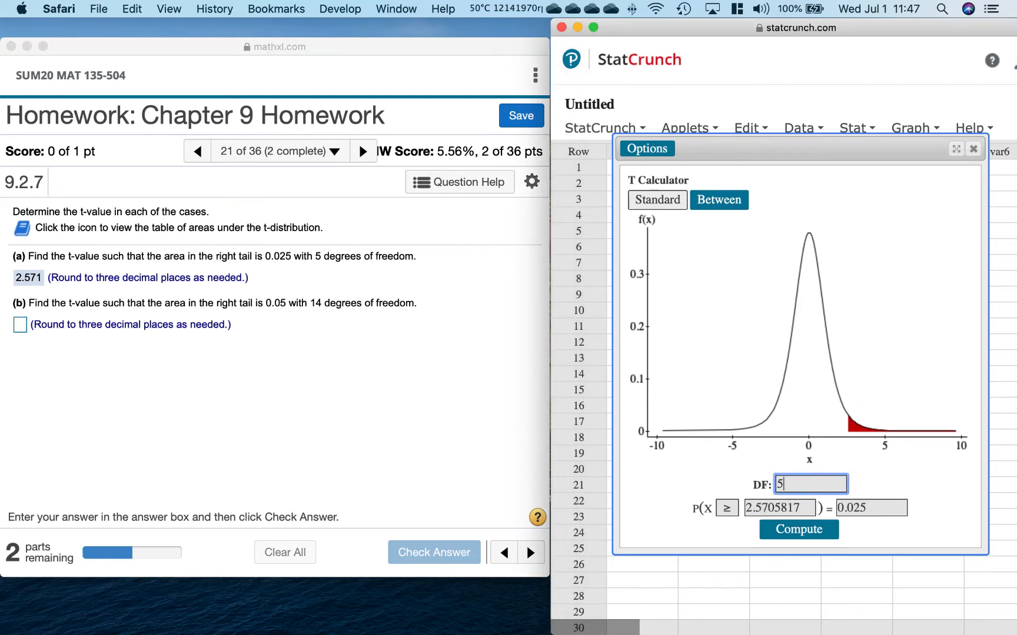
pyautogui.press('BackSpace')
pyautogui.write('14')
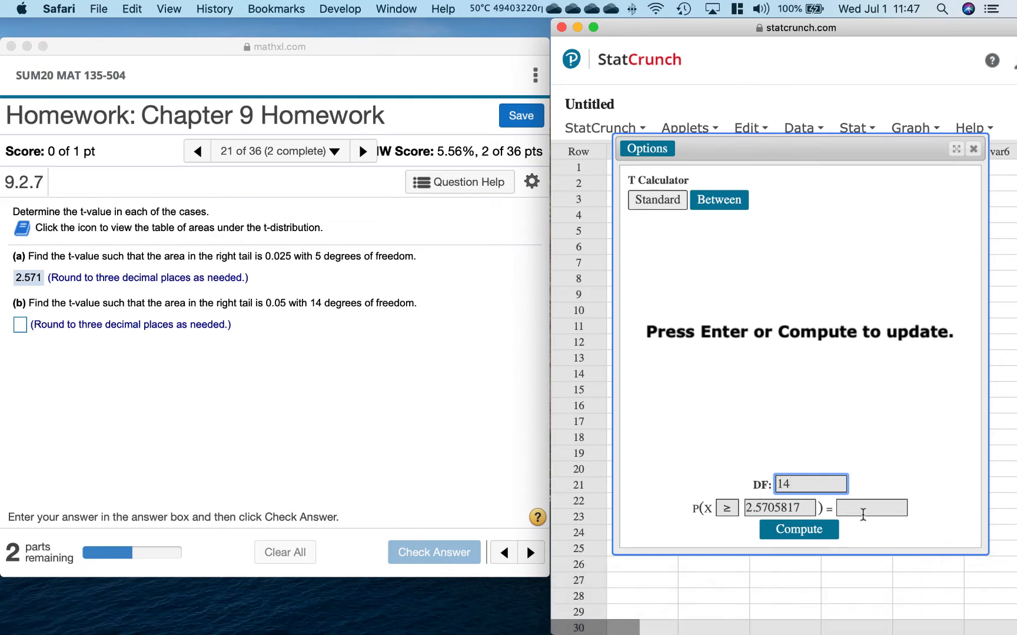
pyautogui.click(865, 509)
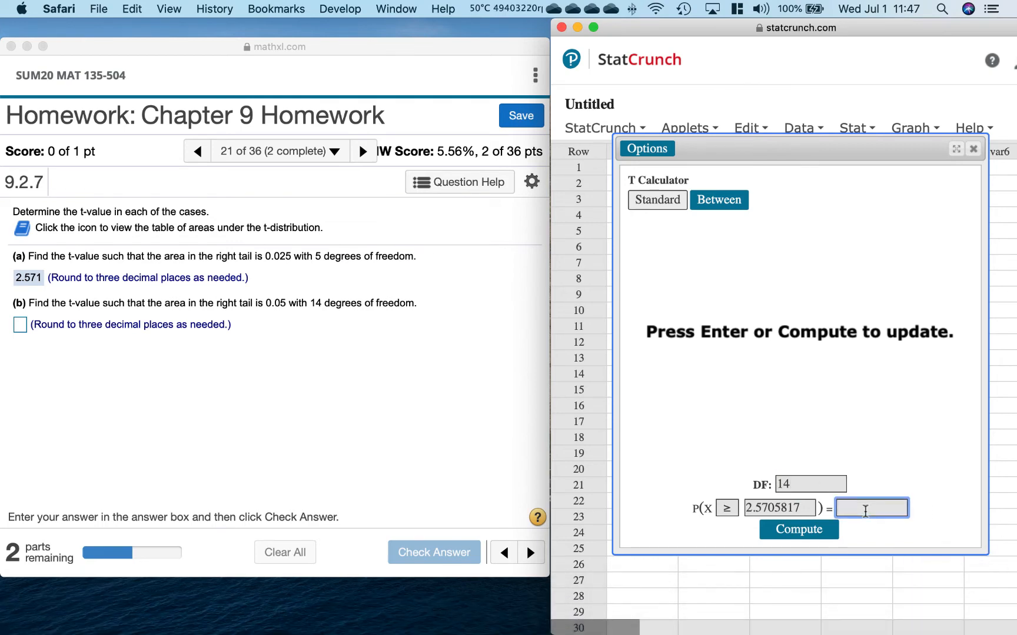
pyautogui.write('.05')
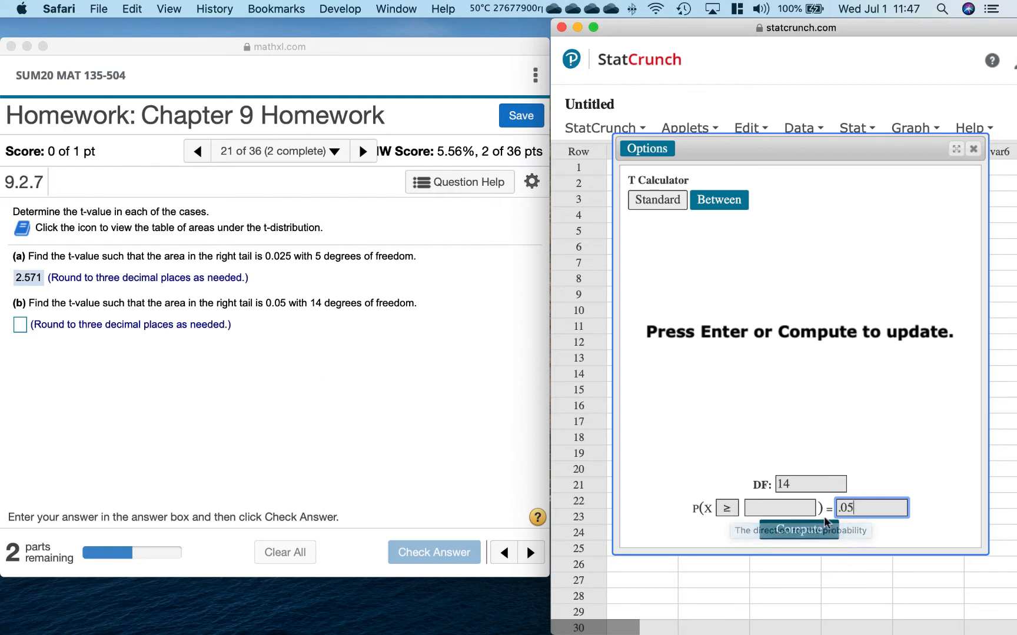
pyautogui.click(825, 535)
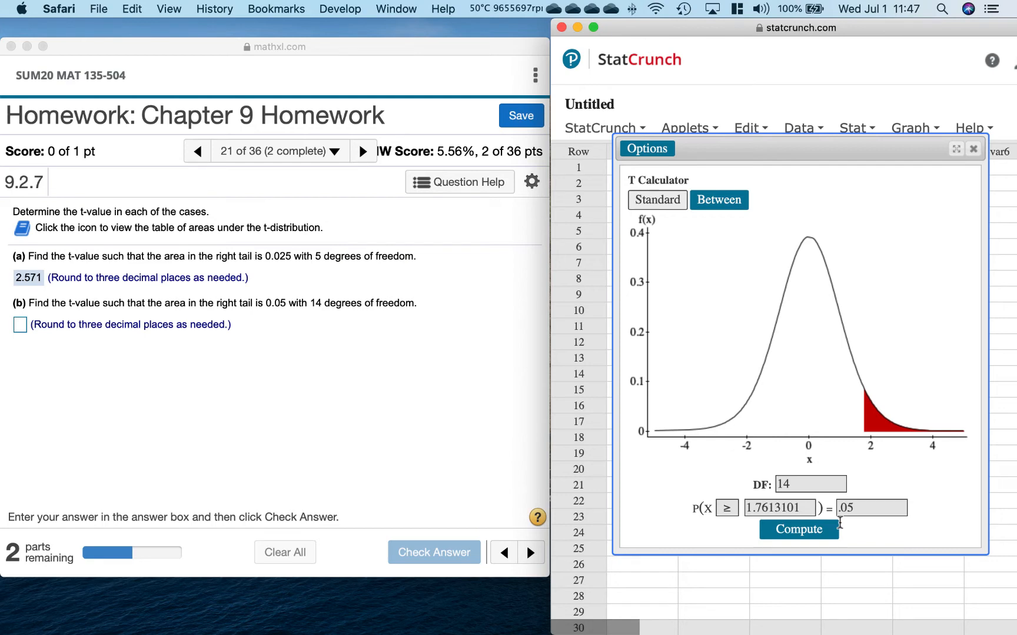
# Leave the incomplete t-value question and skip ahead to question 28 of 36, the 99% confidence interval for books read.
pyautogui.click(393, 425)
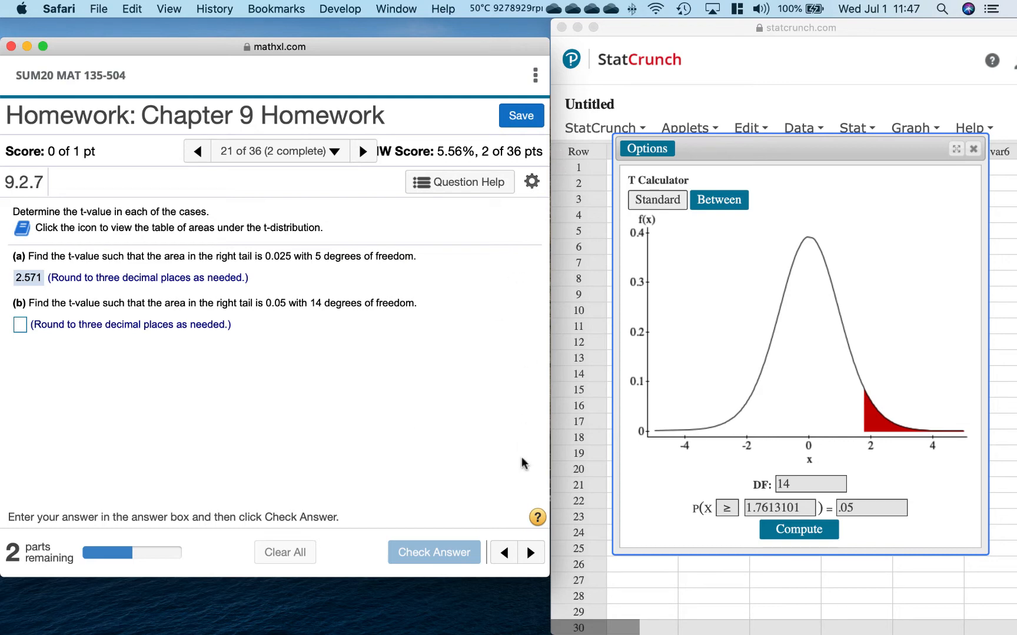
pyautogui.click(530, 553)
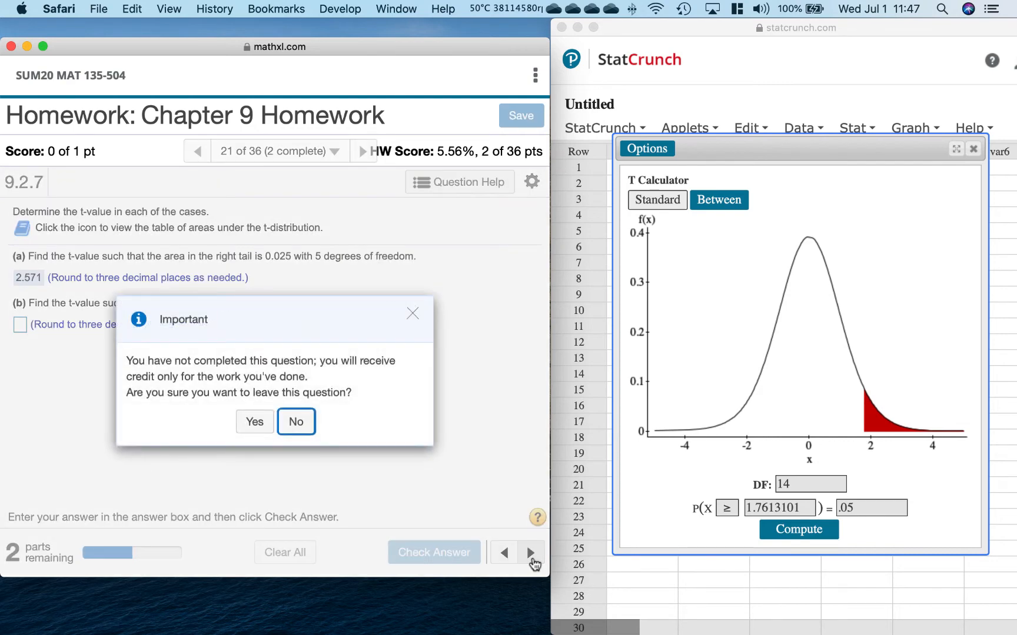
pyautogui.click(257, 426)
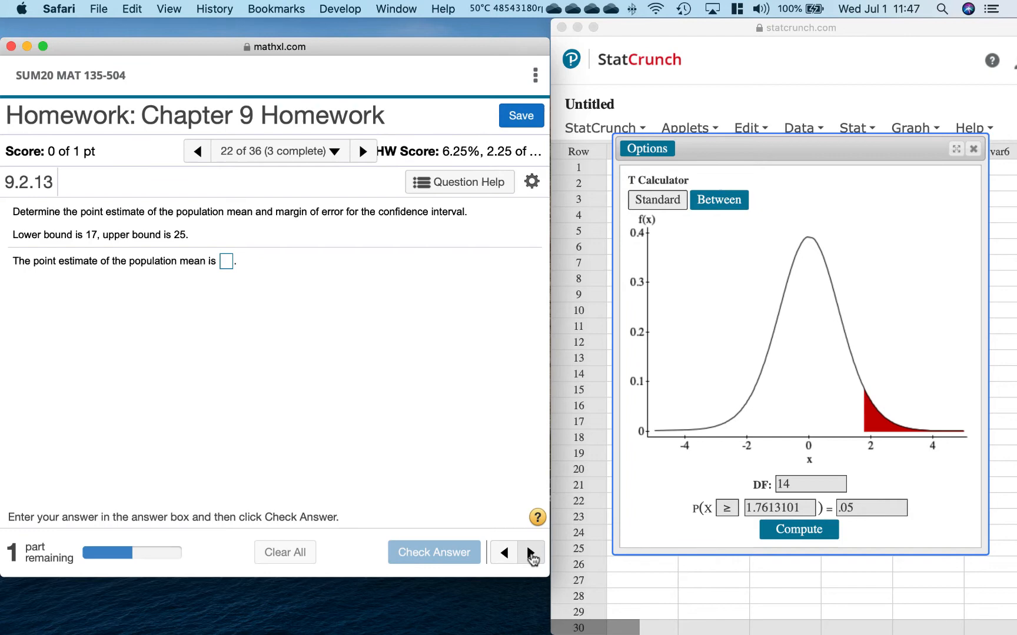
pyautogui.click(531, 554)
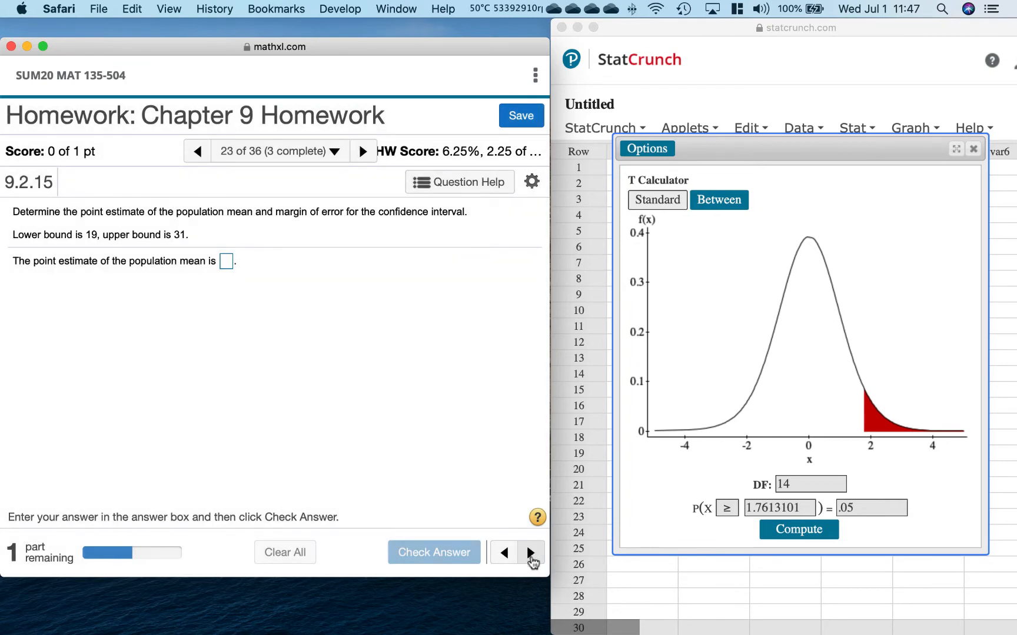
pyautogui.click(531, 554)
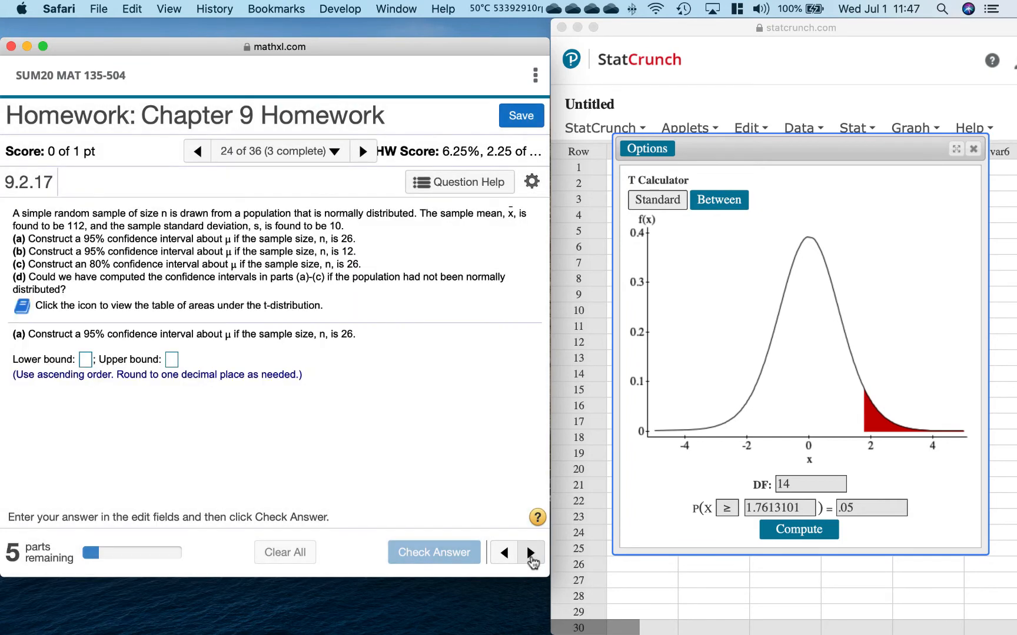
pyautogui.click(531, 555)
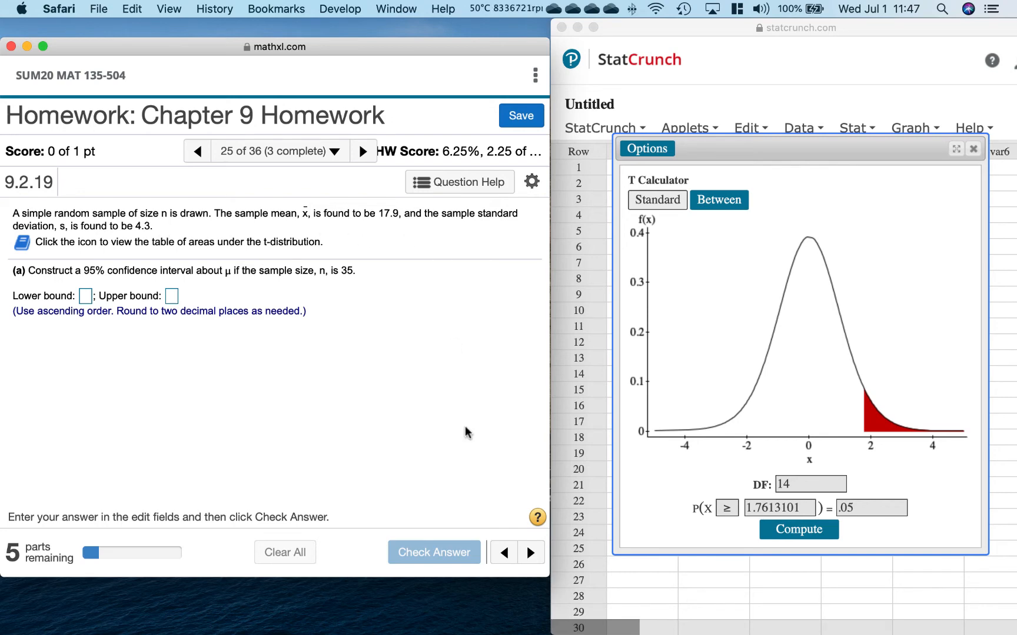
pyautogui.click(528, 559)
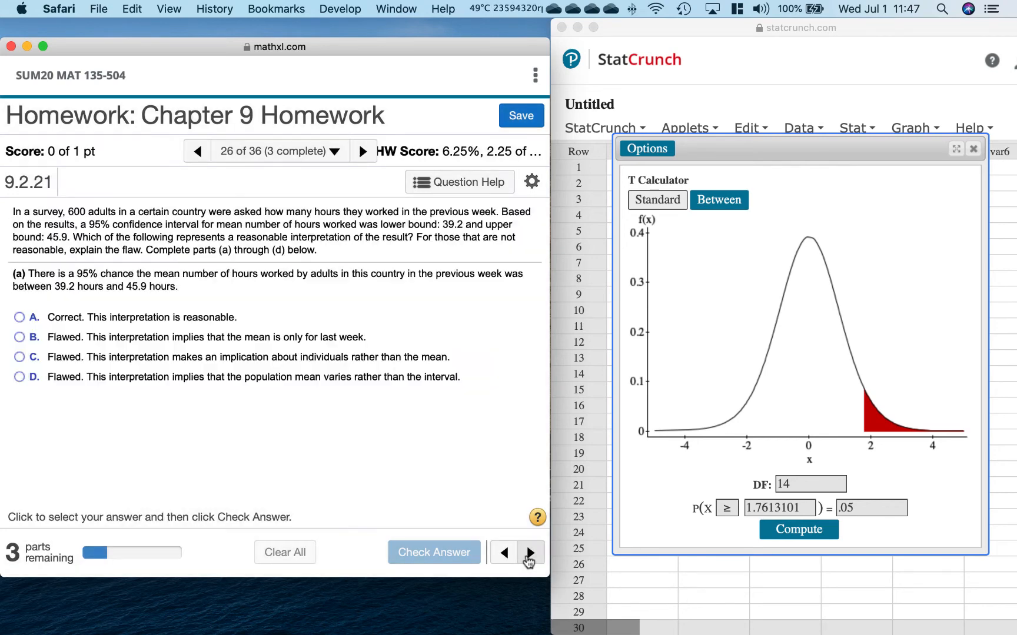
pyautogui.click(529, 554)
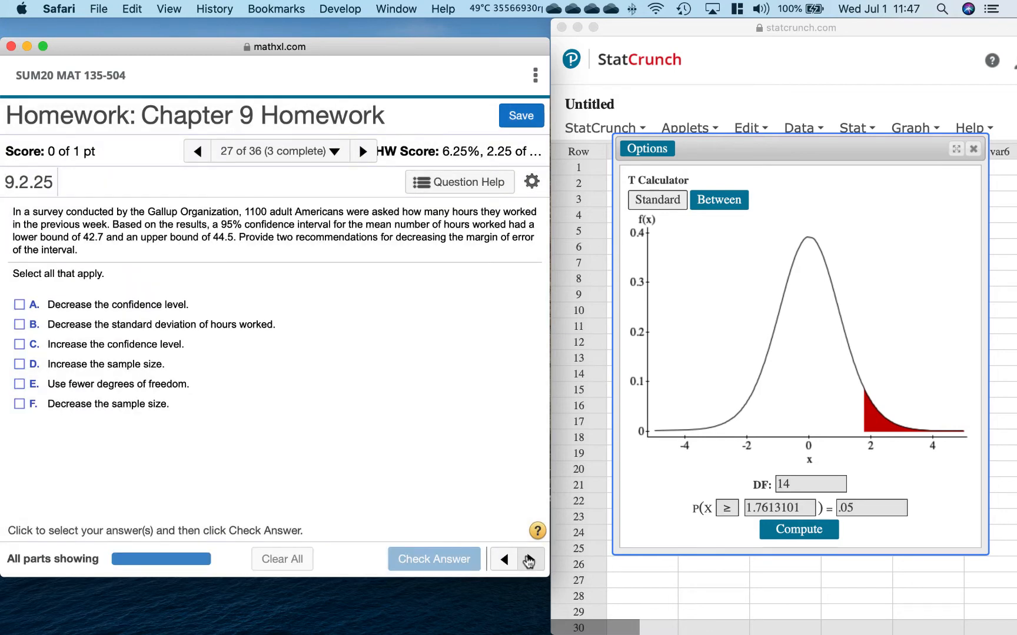
pyautogui.click(529, 561)
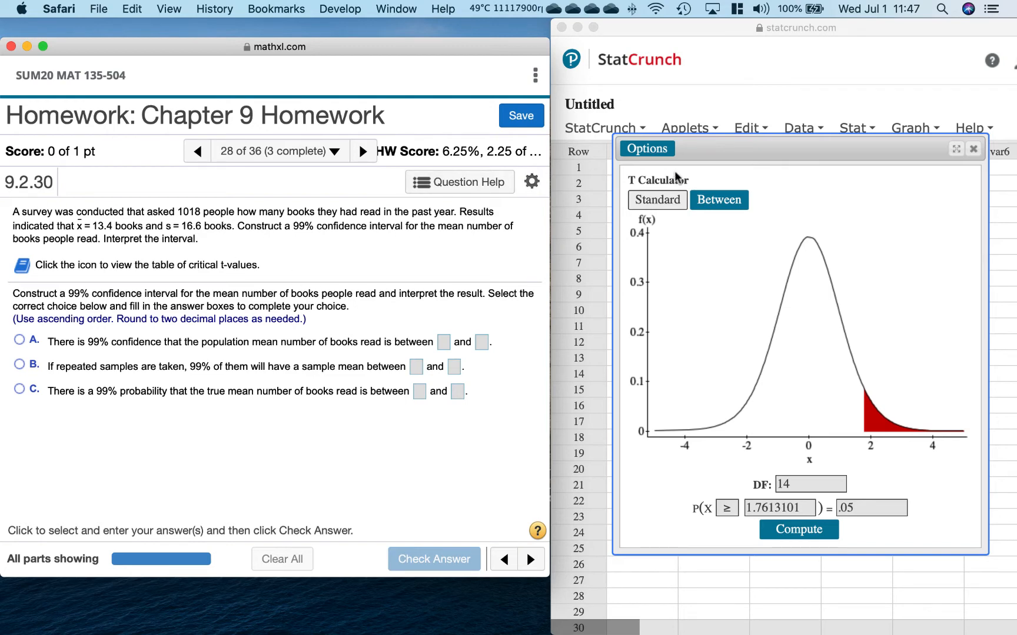
# Close the T calculator and open the one-sample T procedure with summary data in StatCrunch.
pyautogui.click(974, 154)
pyautogui.click(974, 150)
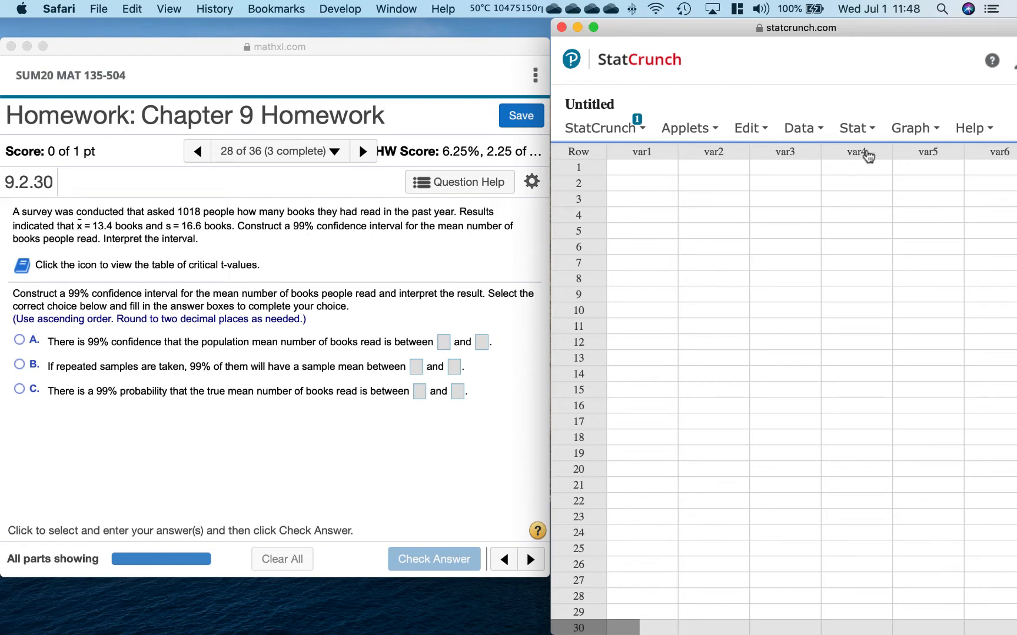
pyautogui.click(821, 131)
pyautogui.click(849, 133)
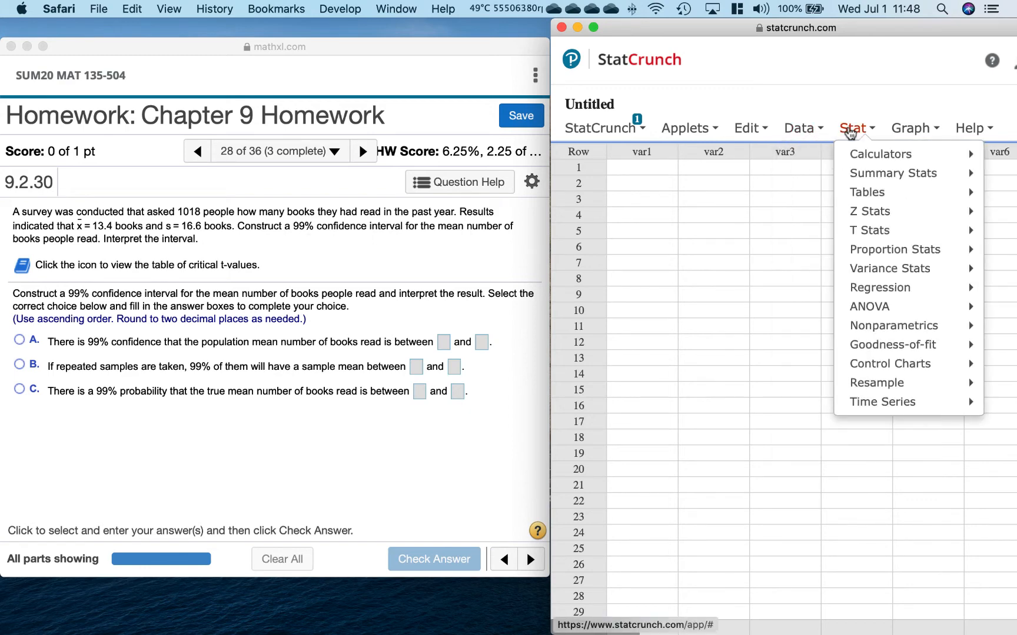
pyautogui.moveTo(853, 154)
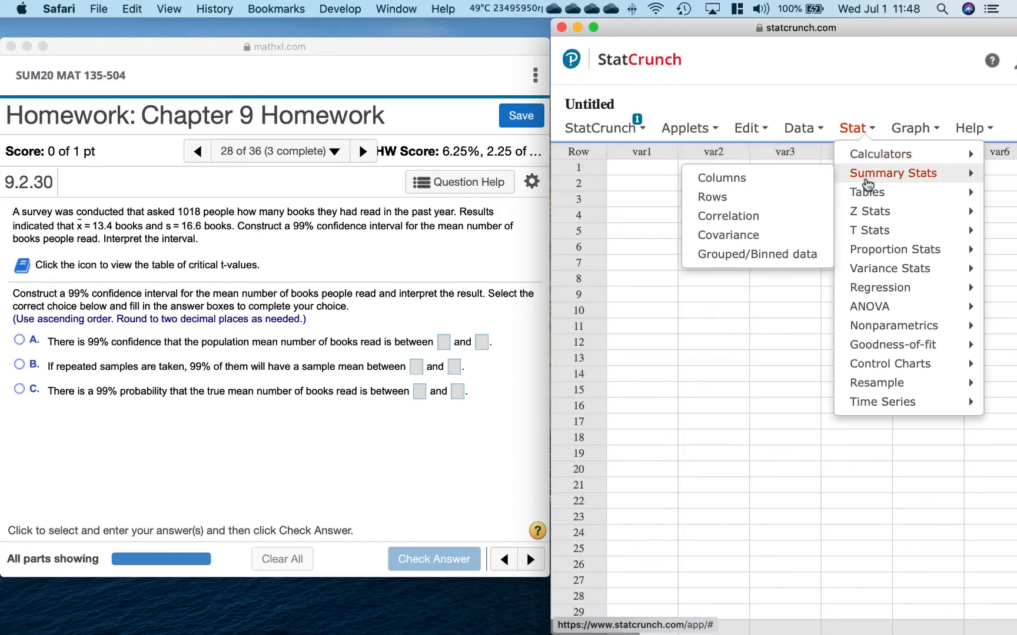
pyautogui.moveTo(874, 232)
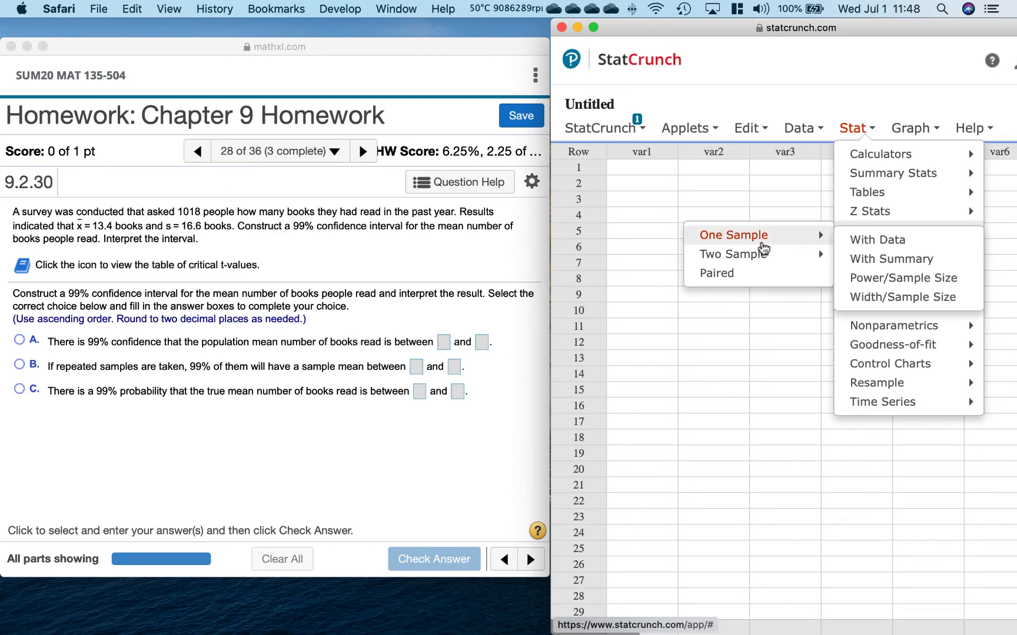
pyautogui.click(763, 243)
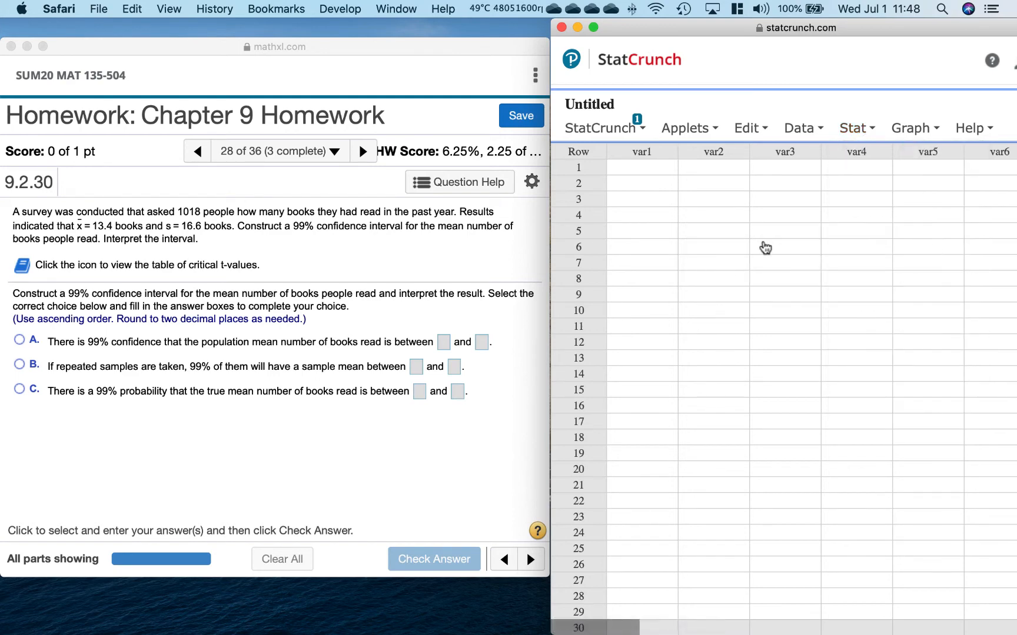
pyautogui.doubleClick(847, 139)
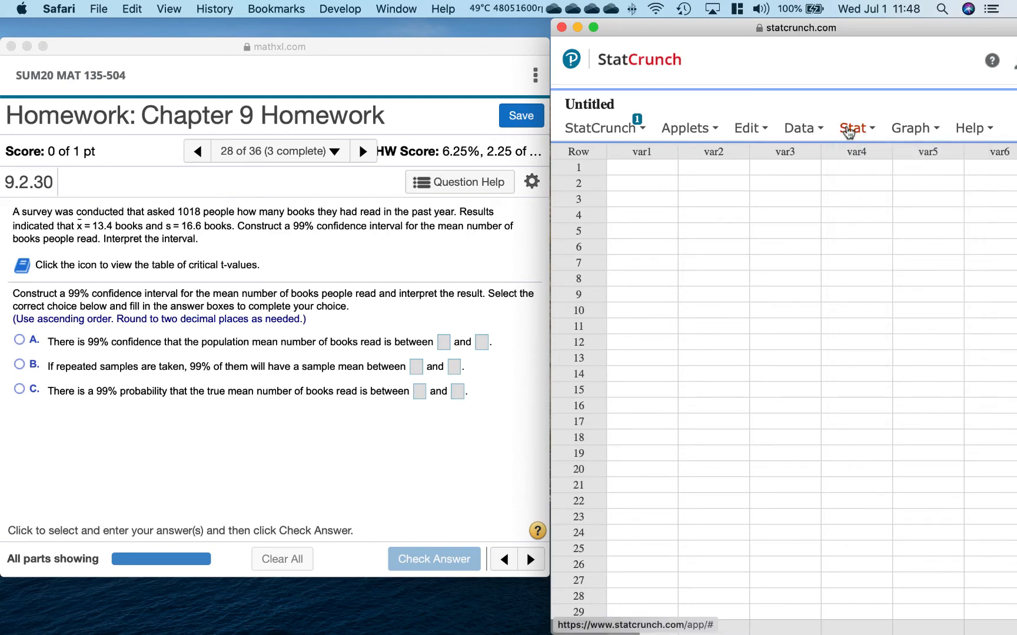
pyautogui.click(847, 127)
pyautogui.moveTo(865, 230)
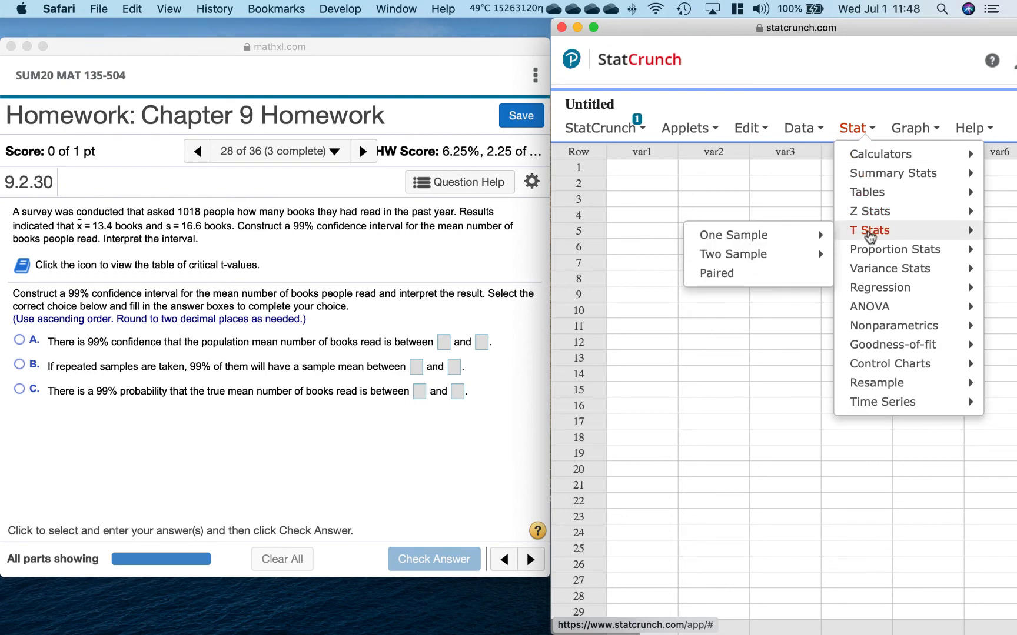
pyautogui.moveTo(801, 238)
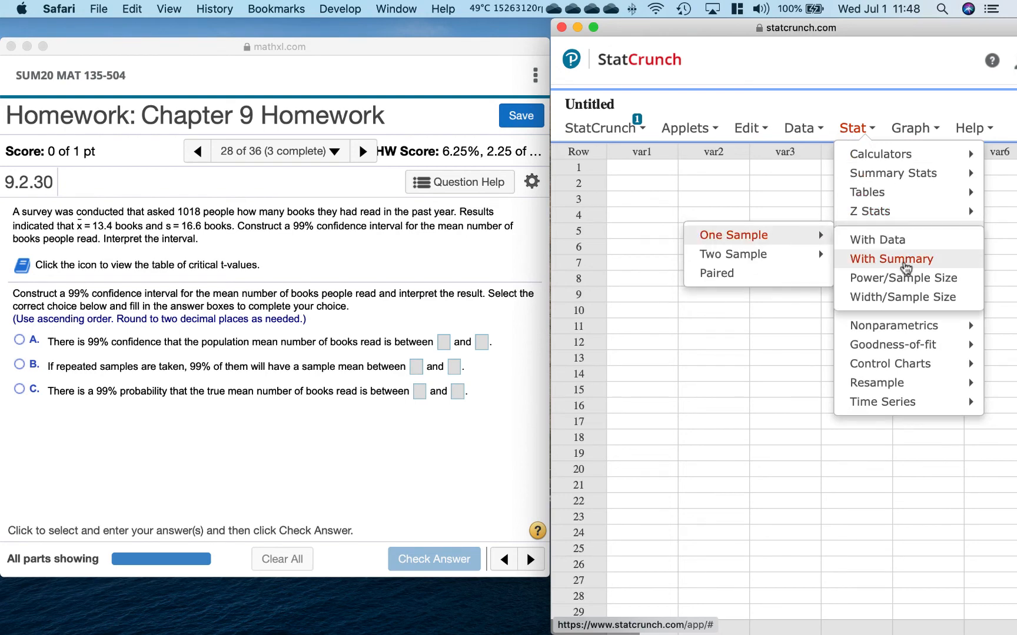
pyautogui.click(906, 267)
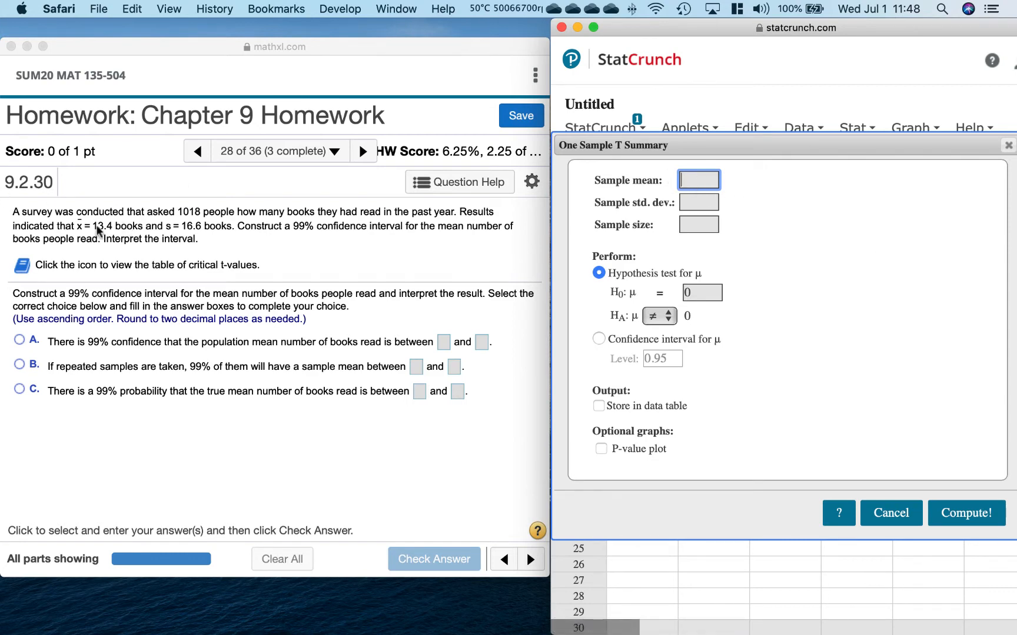
# Enter a sample mean of 13.4, a sample standard deviation of 16.6 and a sample size of 1018.
pyautogui.write('13.4')
pyautogui.click(704, 202)
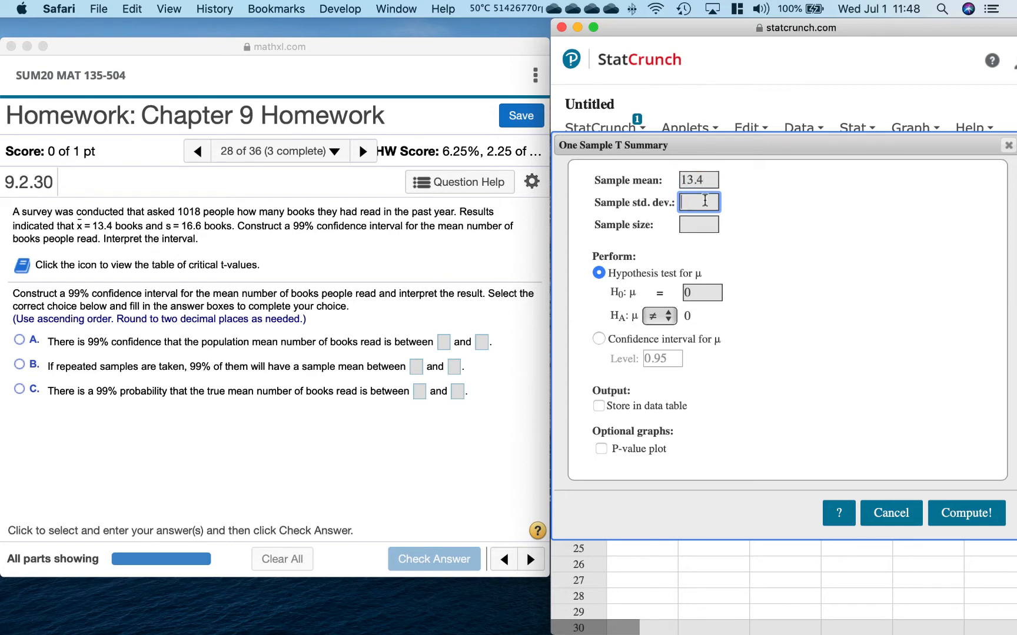
pyautogui.write('2')
pyautogui.press('BackSpace')
pyautogui.write('16.6')
pyautogui.click(699, 223)
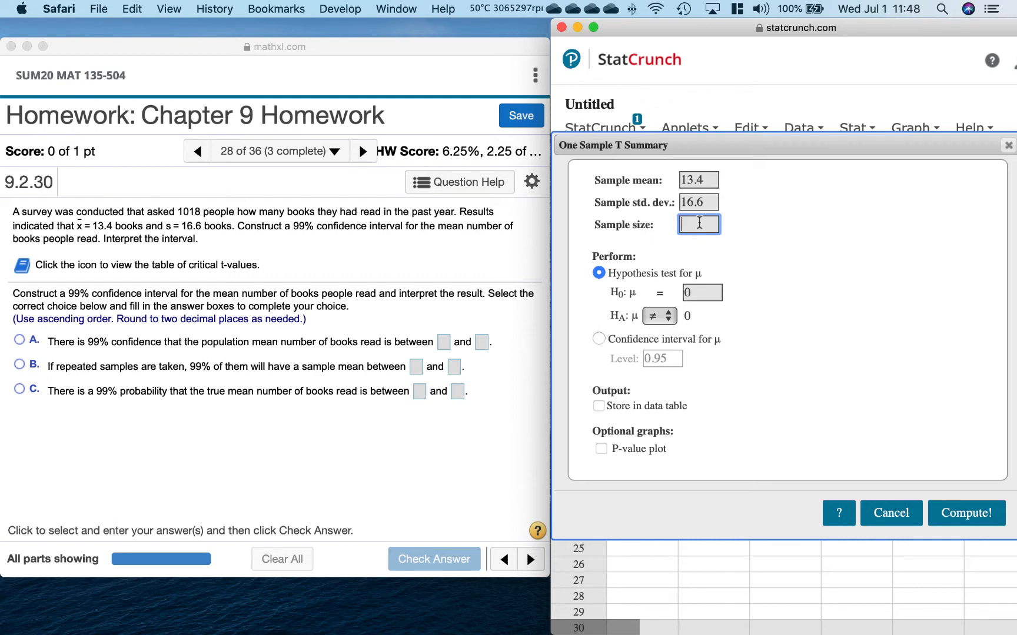
pyautogui.write('1018')
# Compute a confidence interval for μ at the 0.99 level.
pyautogui.click(598, 340)
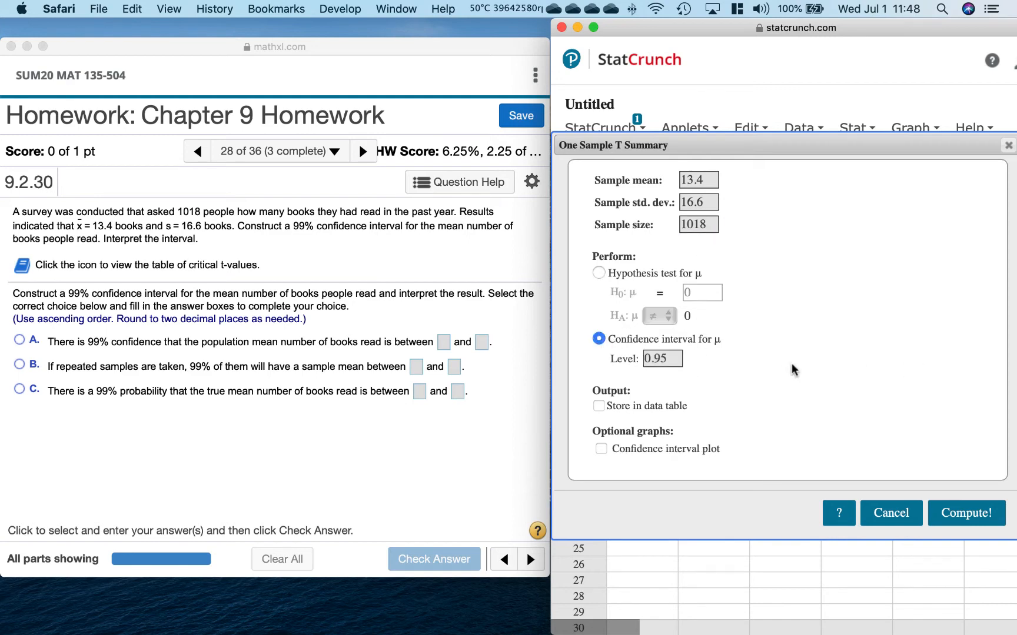
pyautogui.click(672, 357)
pyautogui.press('BackSpace')
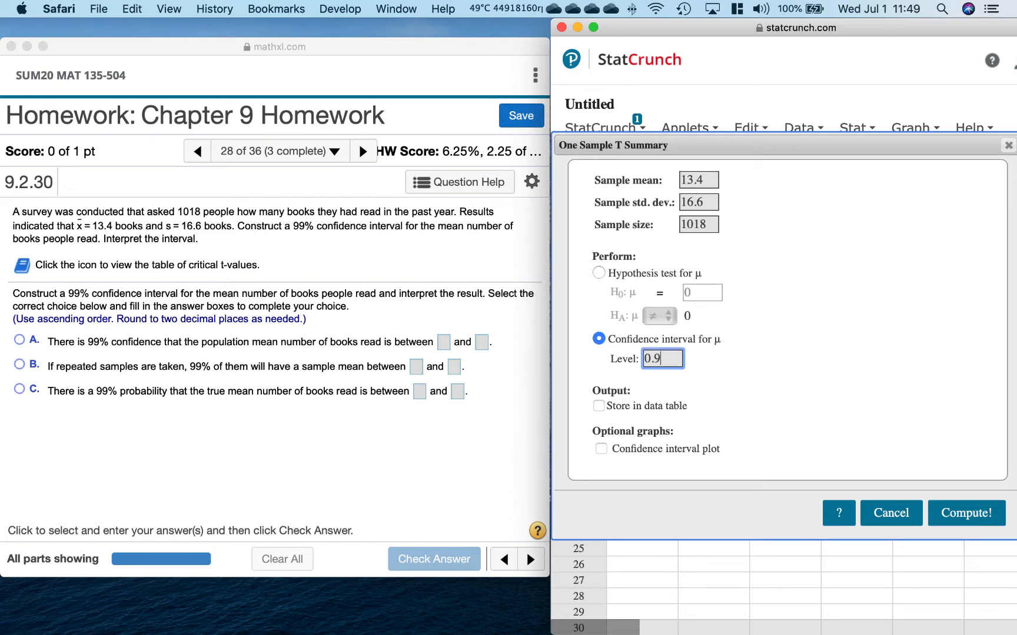
pyautogui.write('9')
pyautogui.click(960, 515)
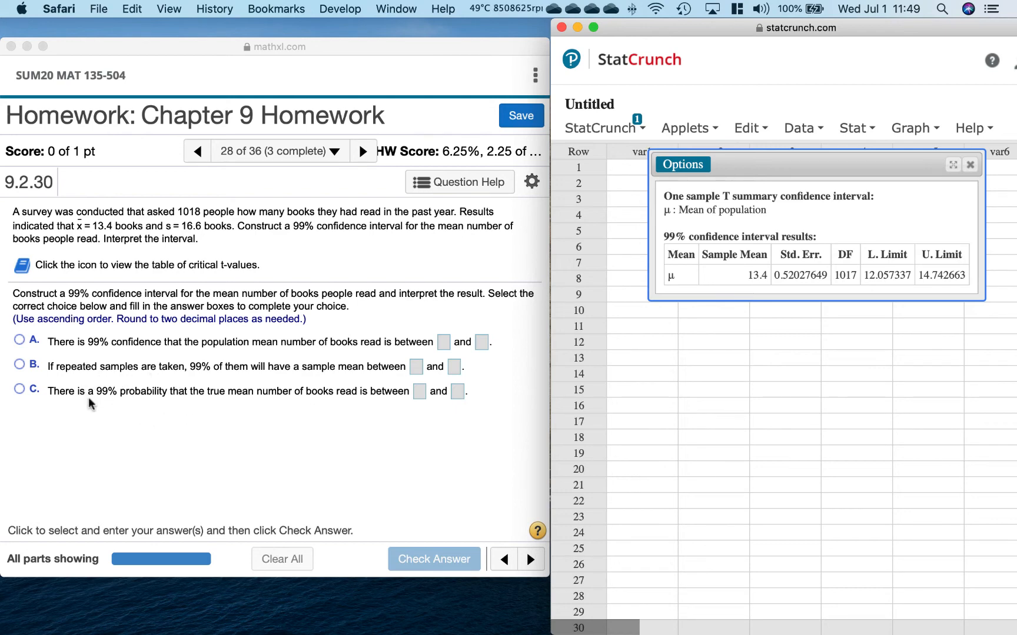
# Answer the books question with choice A, between 12.06 and 14.74, check it, and continue to the next question.
pyautogui.click(143, 415)
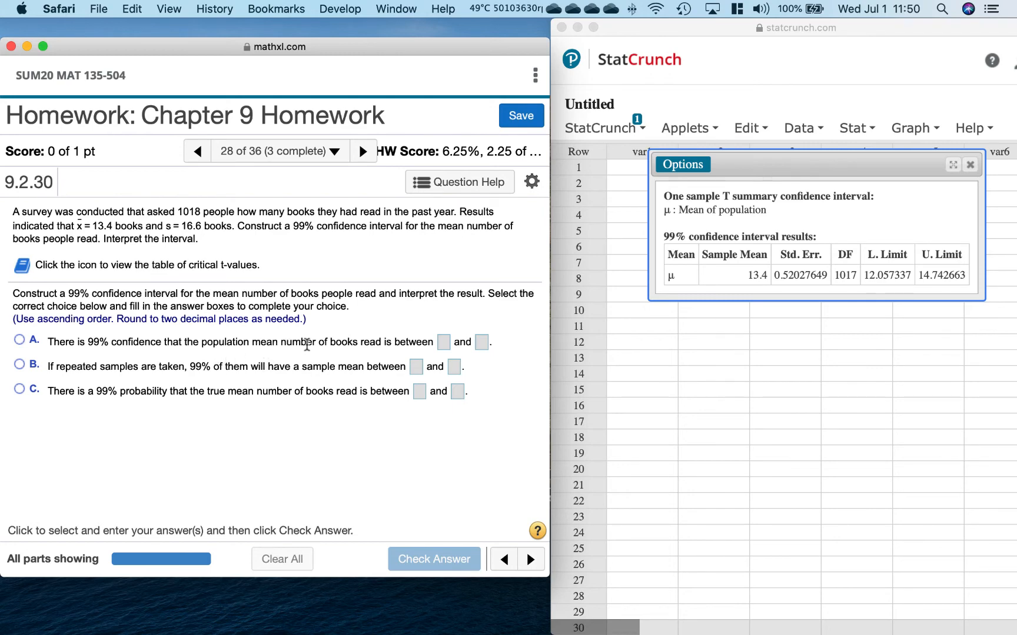
pyautogui.click(441, 343)
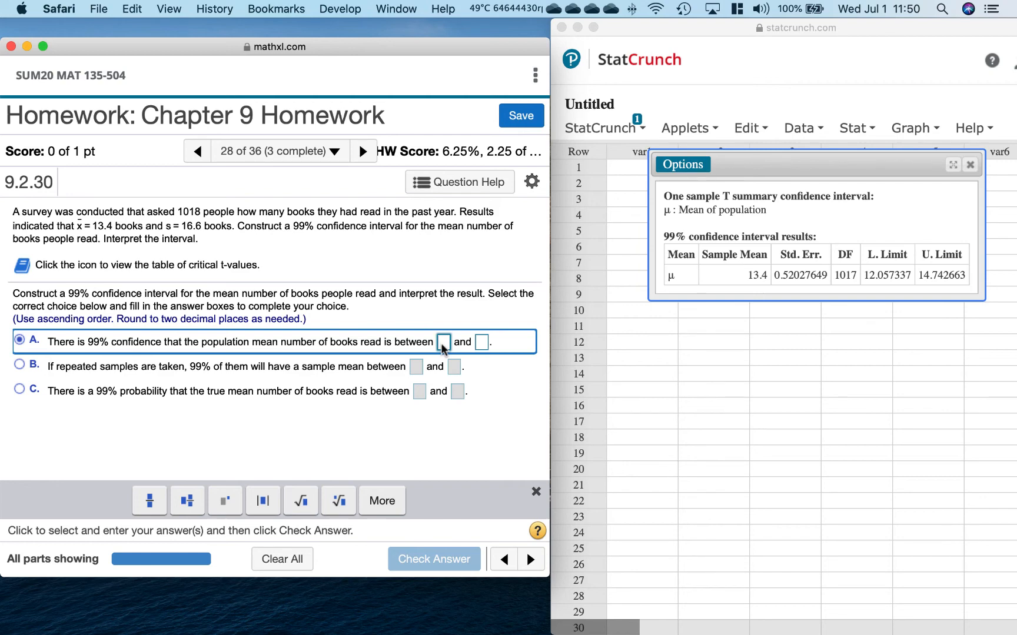
pyautogui.write('12.06')
pyautogui.click(497, 340)
pyautogui.write('1')
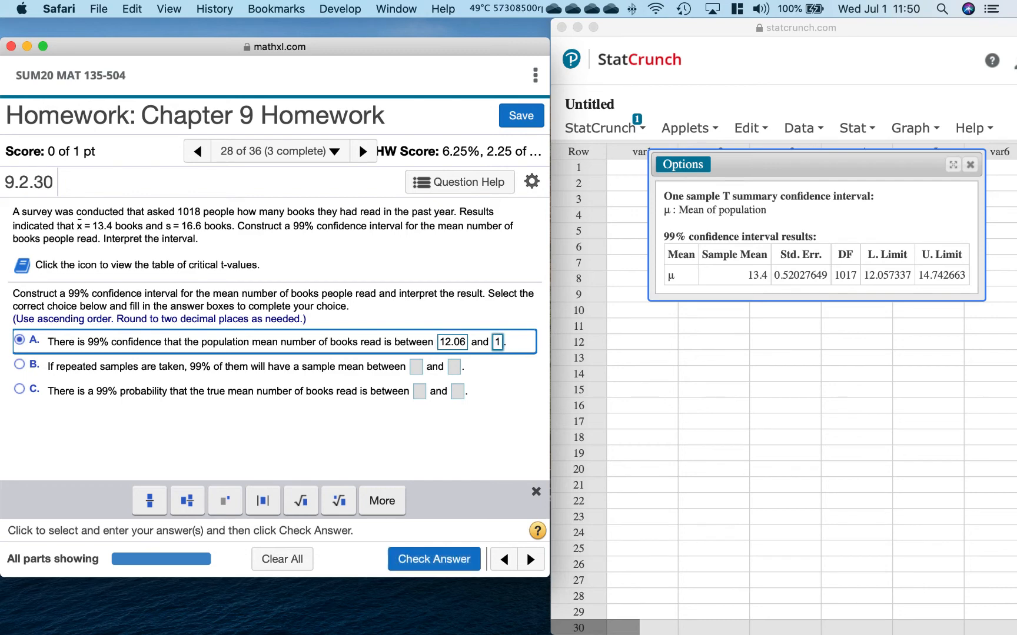
pyautogui.write('4.74')
pyautogui.click(438, 561)
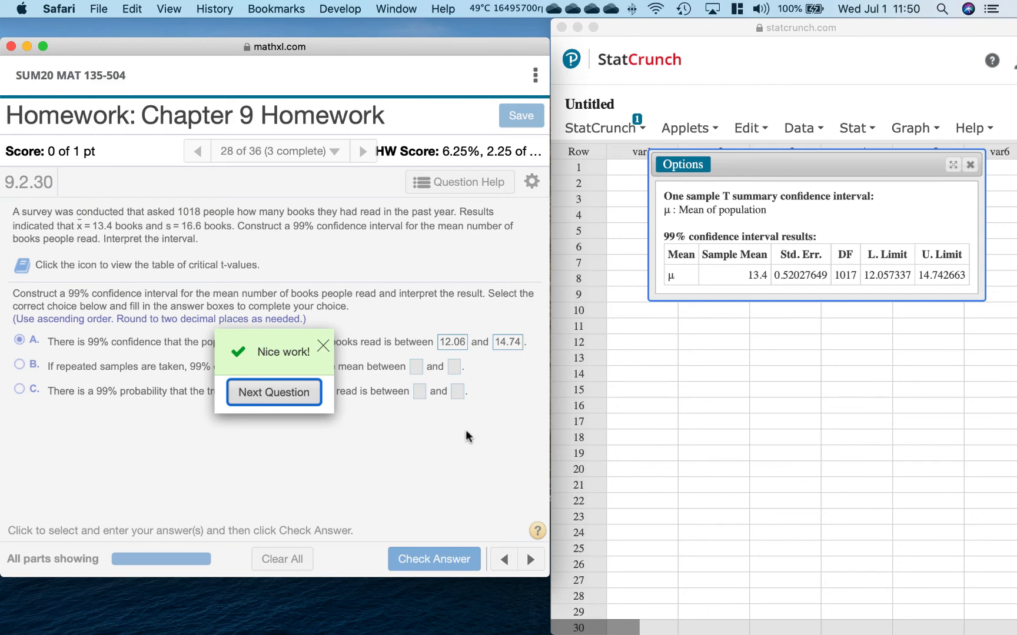
pyautogui.click(289, 399)
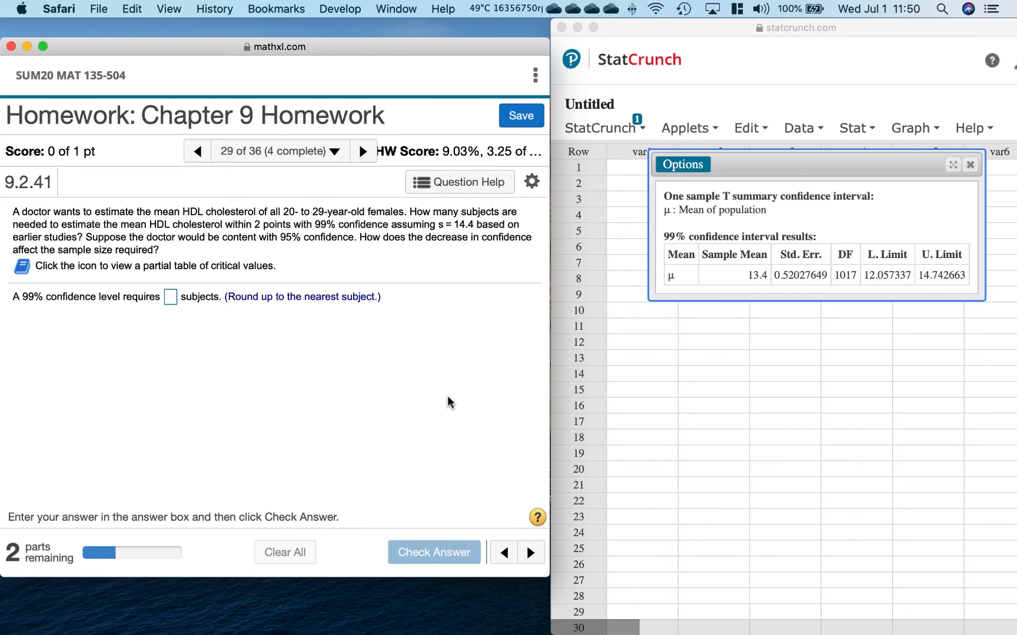
# Close the confidence interval results and open the one-sample T Width/Sample Size calculator.
pyautogui.click(970, 165)
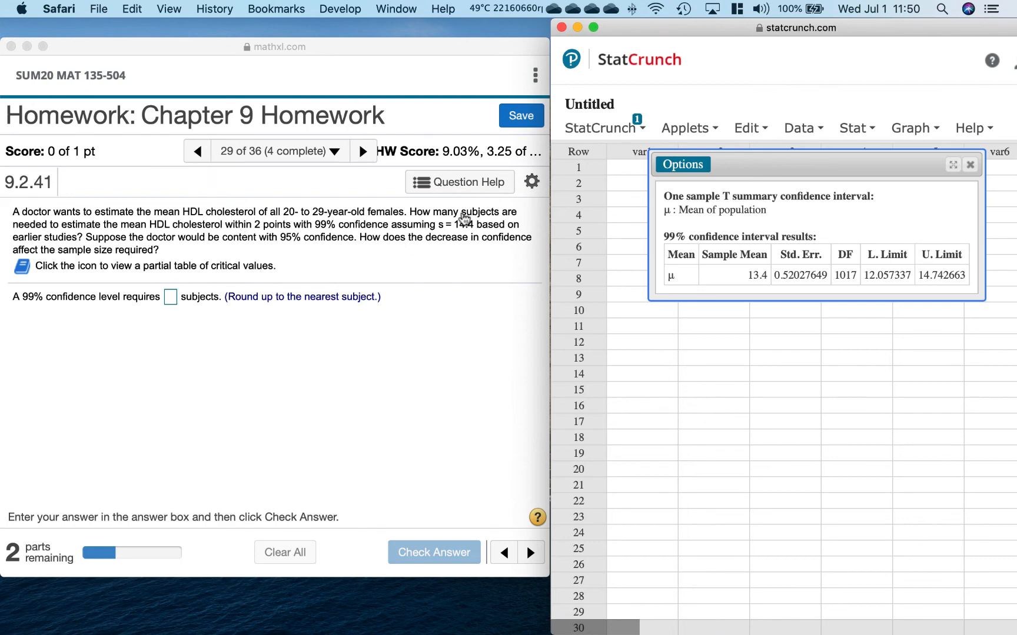
pyautogui.click(970, 166)
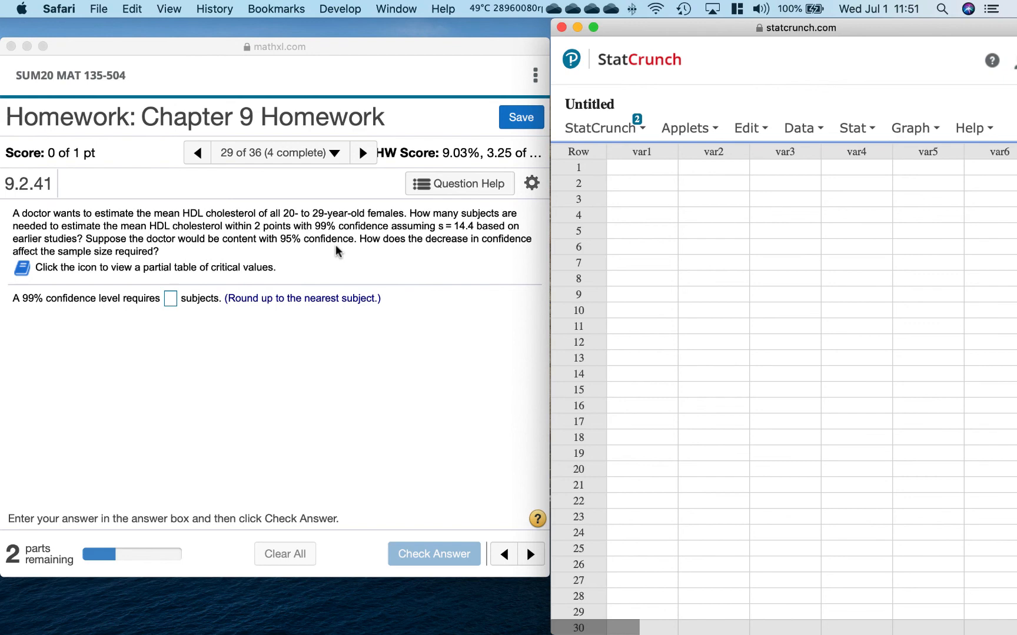
pyautogui.click(873, 131)
pyautogui.moveTo(911, 134)
pyautogui.moveTo(856, 130)
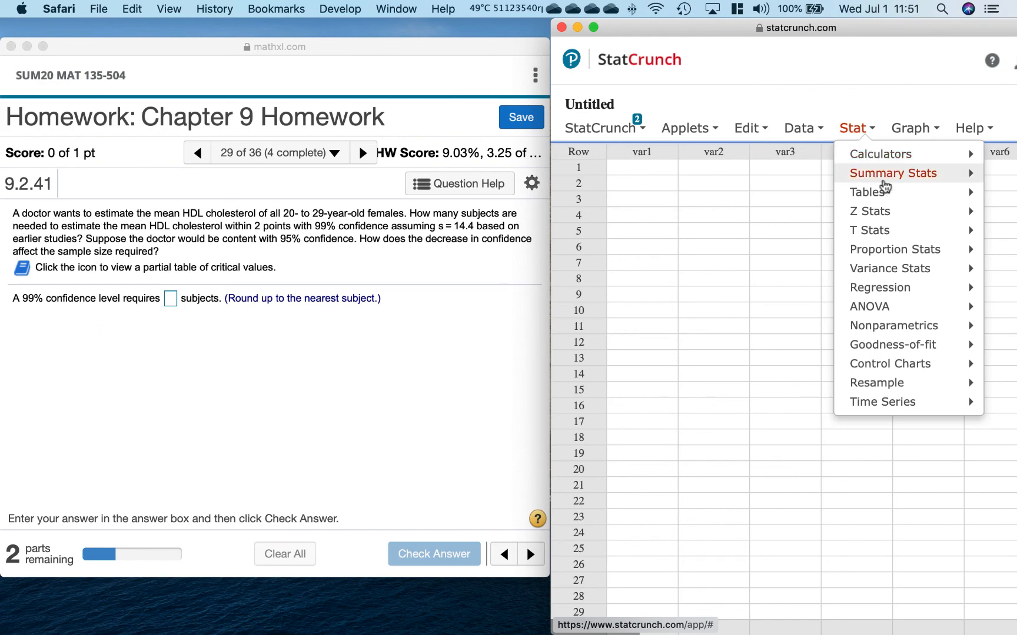
pyautogui.moveTo(884, 233)
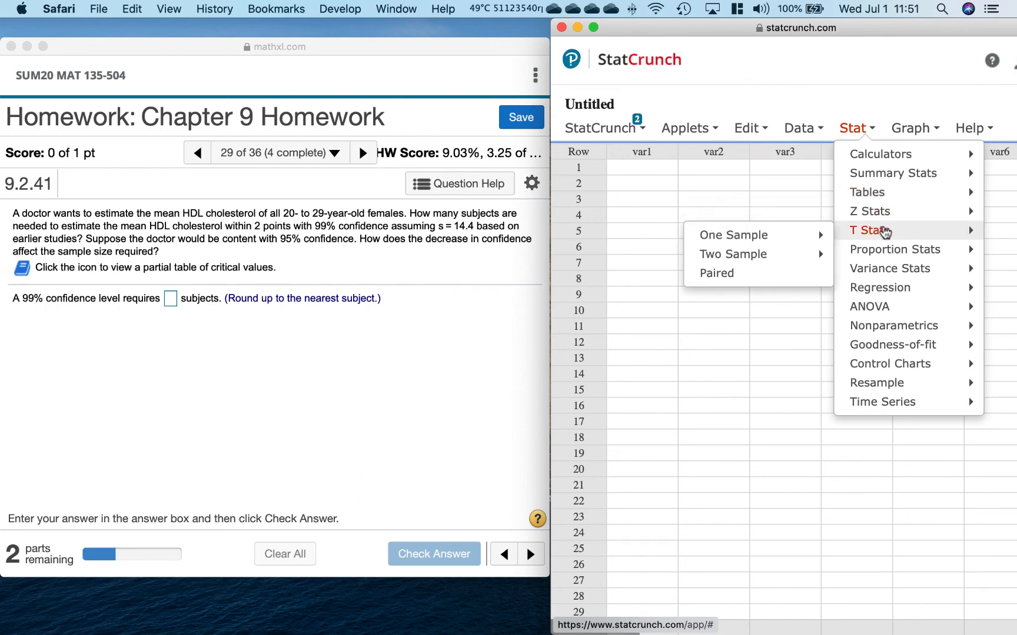
pyautogui.moveTo(747, 238)
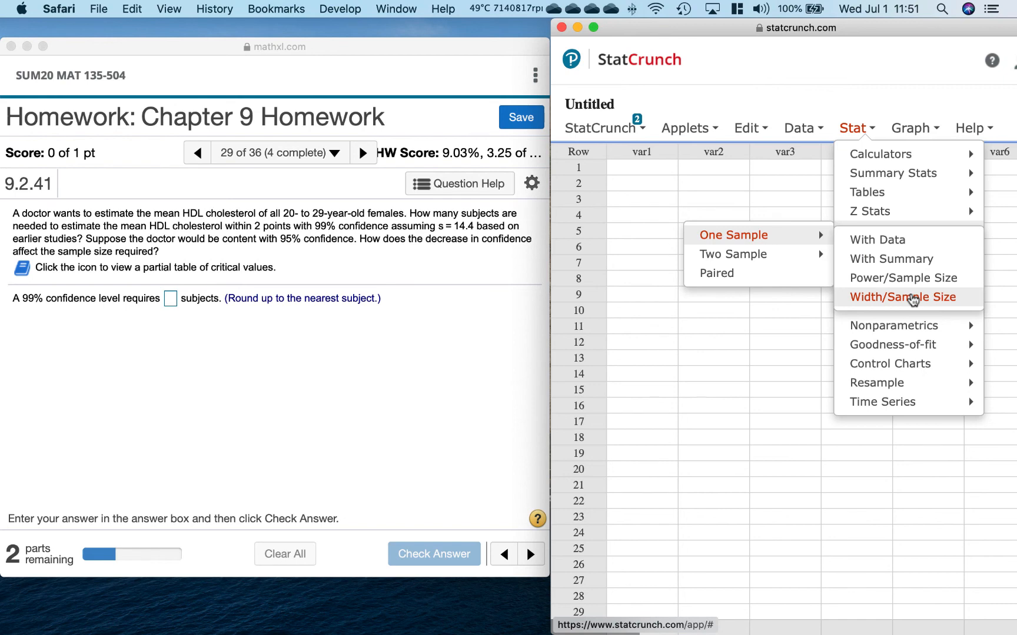
pyautogui.click(913, 300)
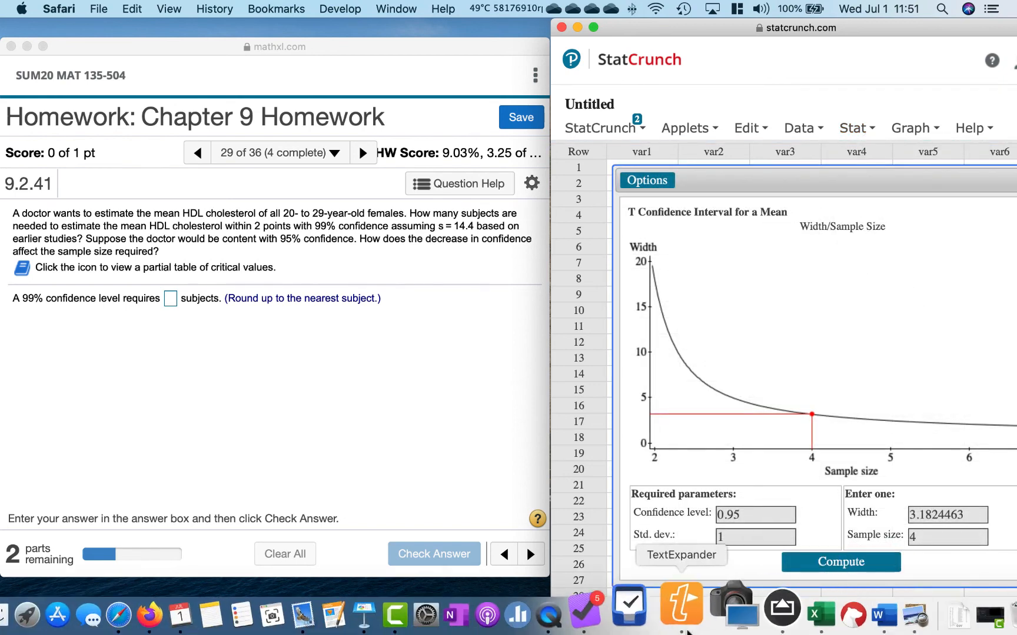
# Set the calculator's confidence level to 0.99 and its standard deviation to 14.4.
pyautogui.click(741, 515)
pyautogui.press('BackSpace')
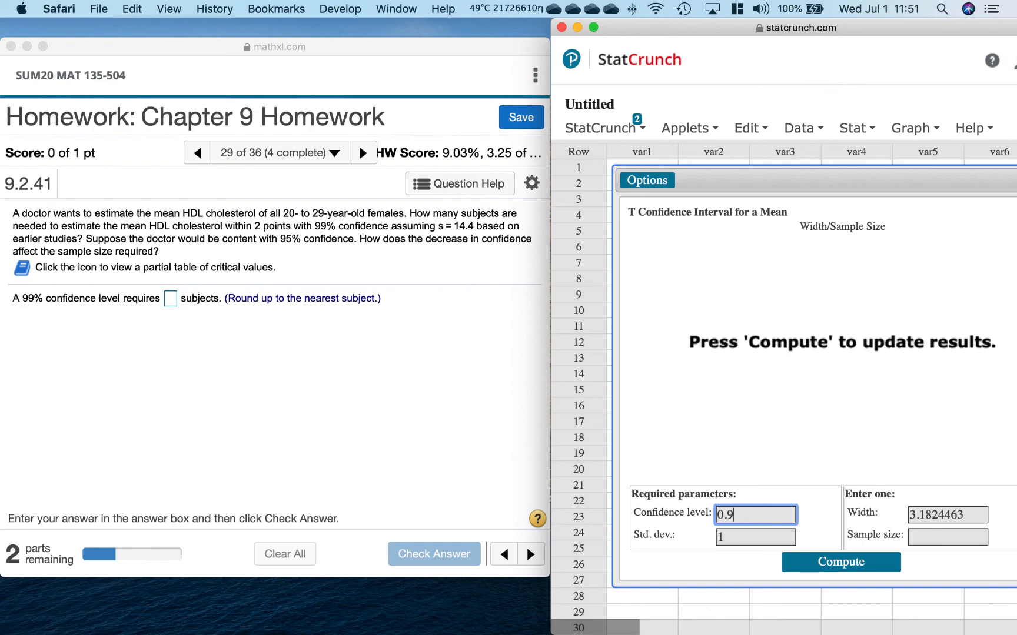
pyautogui.write('9')
pyautogui.click(739, 537)
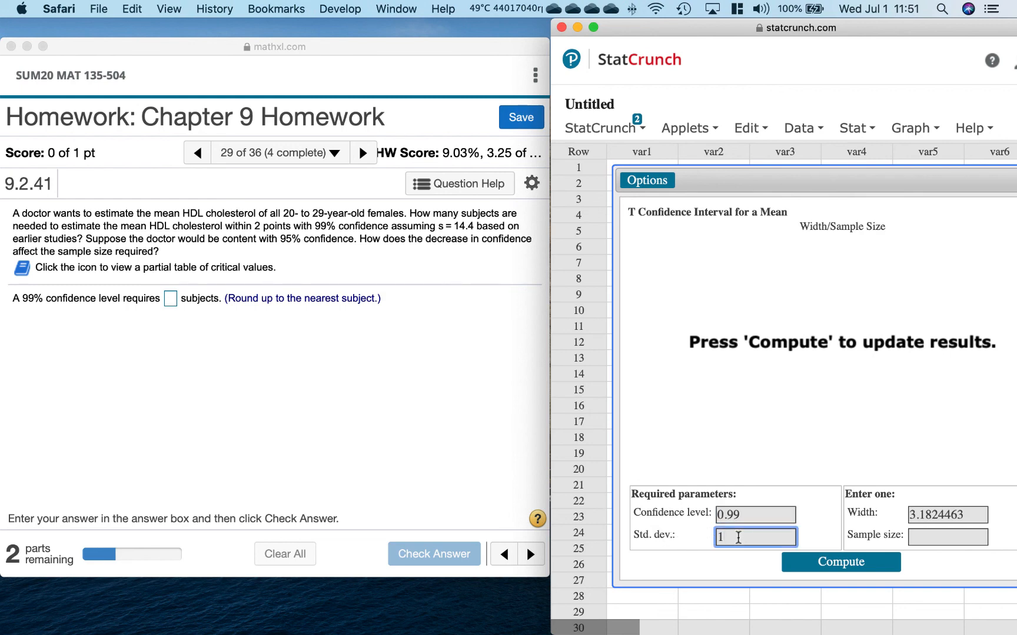
pyautogui.write('14.4')
# Set the interval width to 4 and compute the required sample size.
pyautogui.click(972, 519)
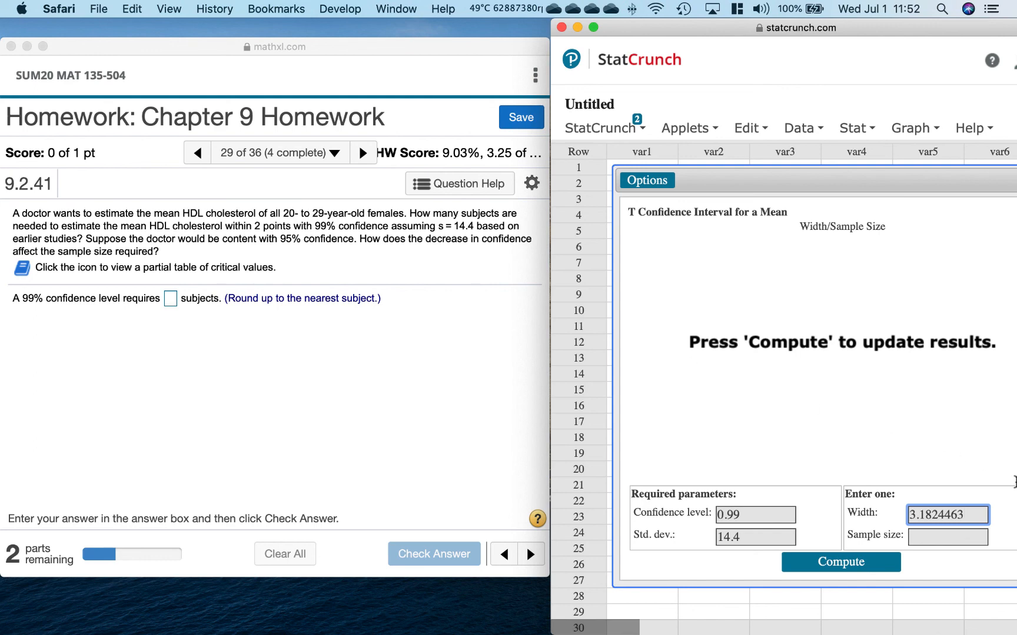
pyautogui.press('BackSpace')
pyautogui.press('BackSpace')
pyautogui.press('BackSpace')
pyautogui.press('BackSpace')
pyautogui.press('BackSpace')
pyautogui.press('BackSpace')
pyautogui.press('BackSpace')
pyautogui.press('BackSpace')
pyautogui.press('BackSpace')
pyautogui.write('4')
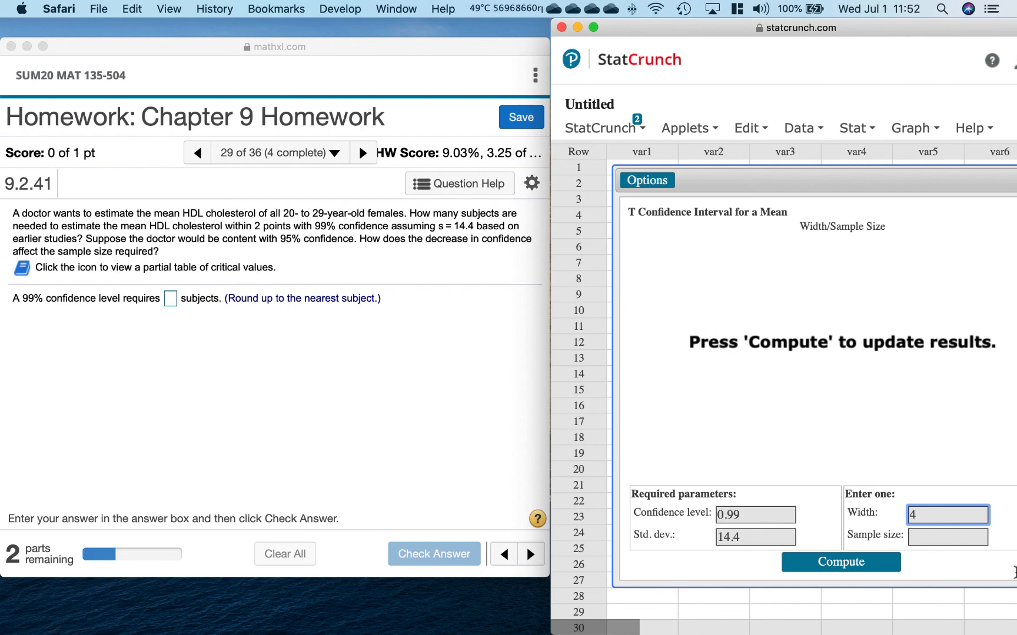
pyautogui.click(845, 568)
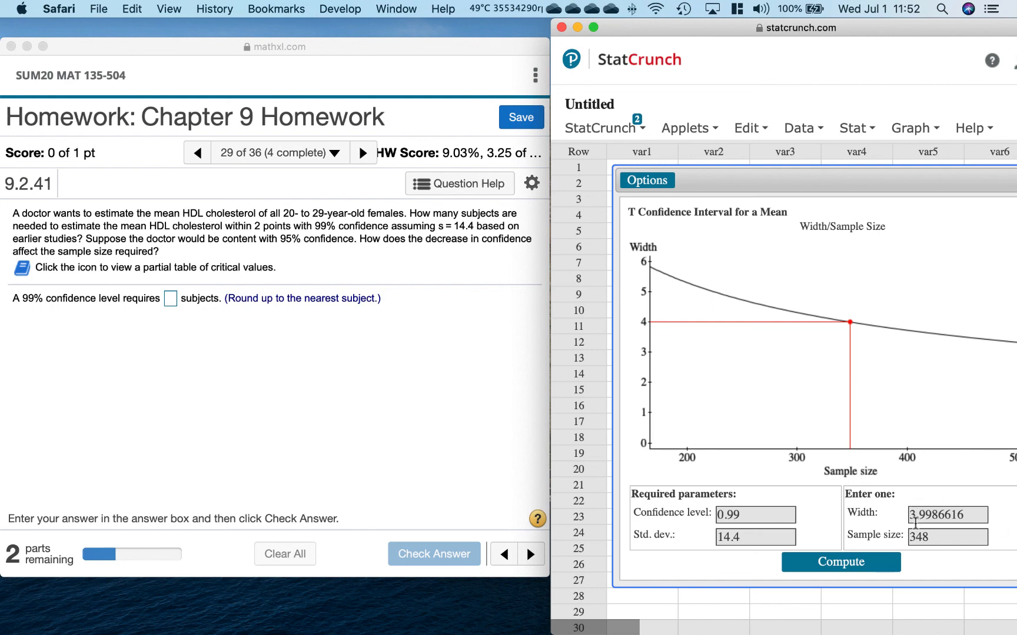
# Answer the 99% confidence level part with 348 subjects, check it, and continue to the next part.
pyautogui.click(172, 300)
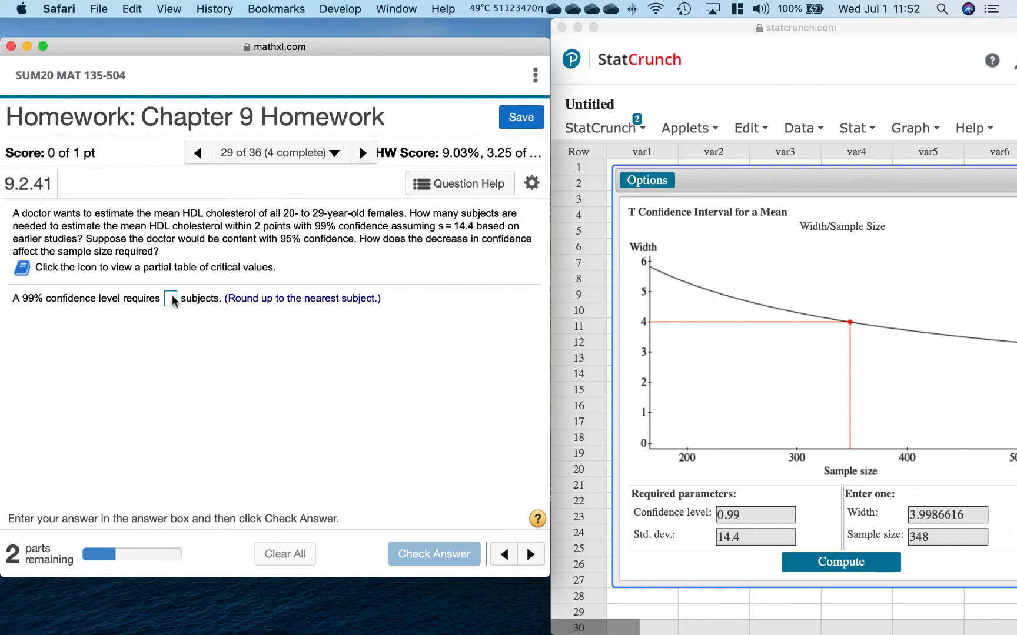
pyautogui.click(172, 300)
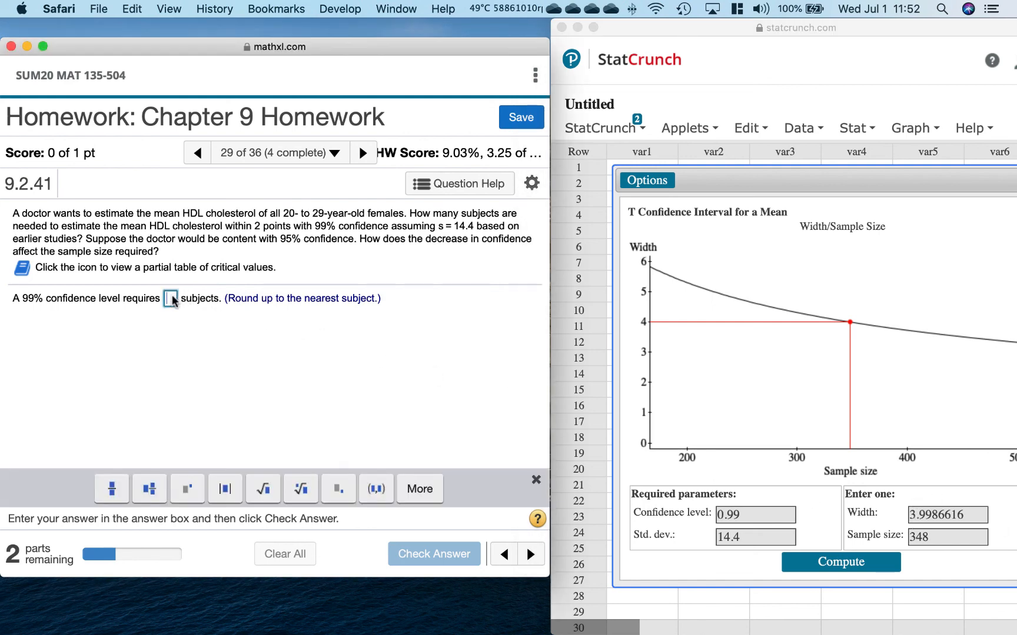
pyautogui.write('348')
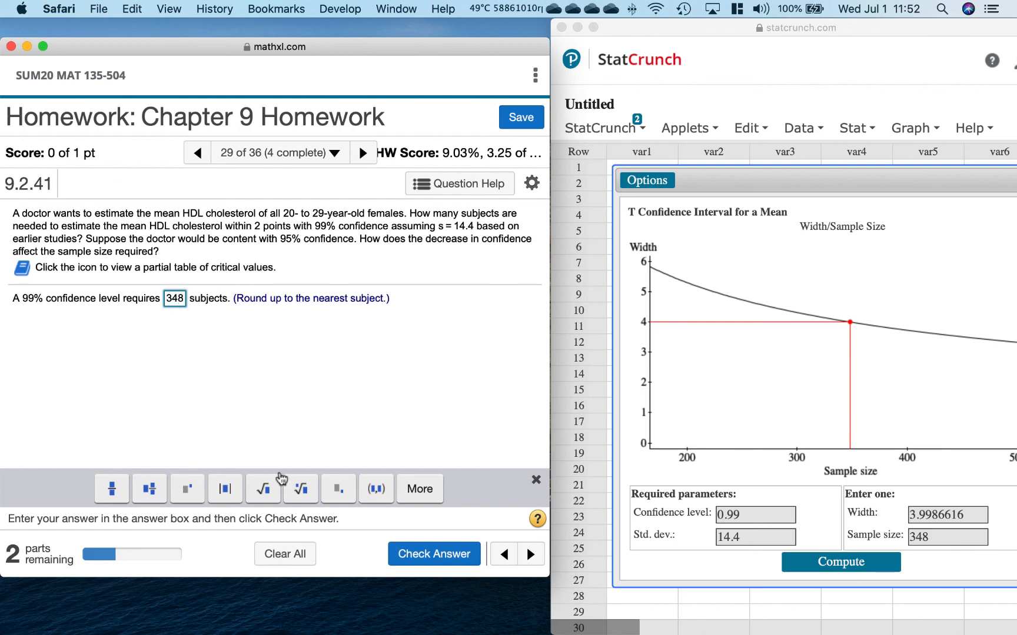
pyautogui.click(428, 553)
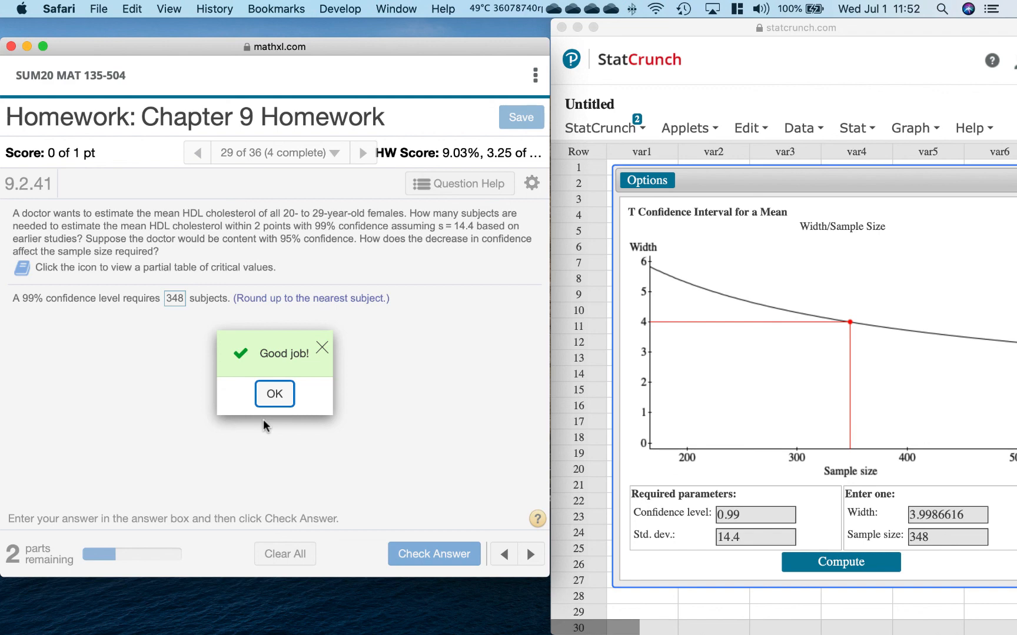
pyautogui.click(274, 393)
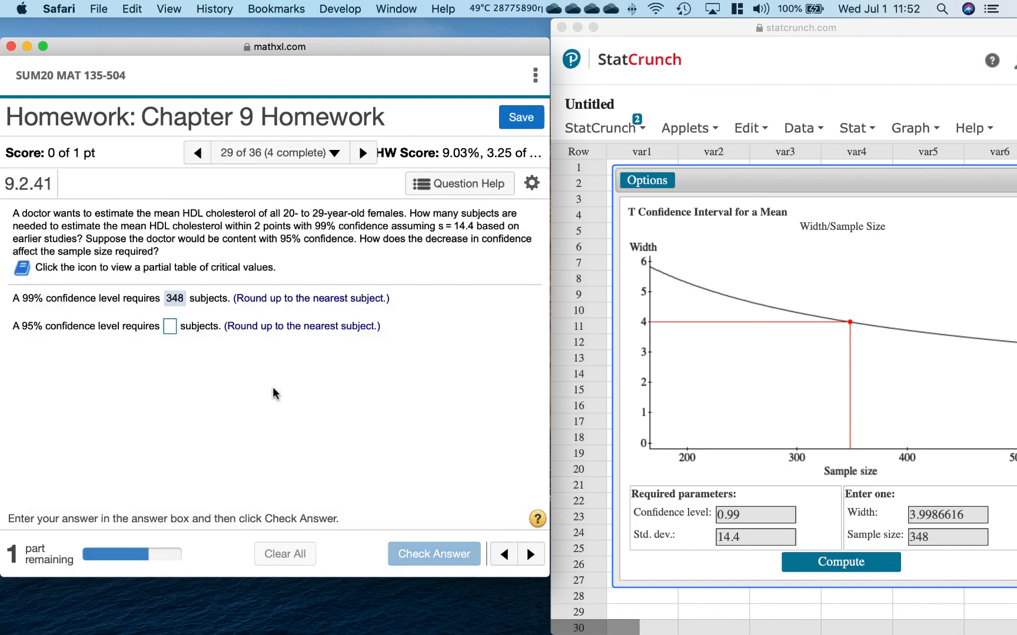